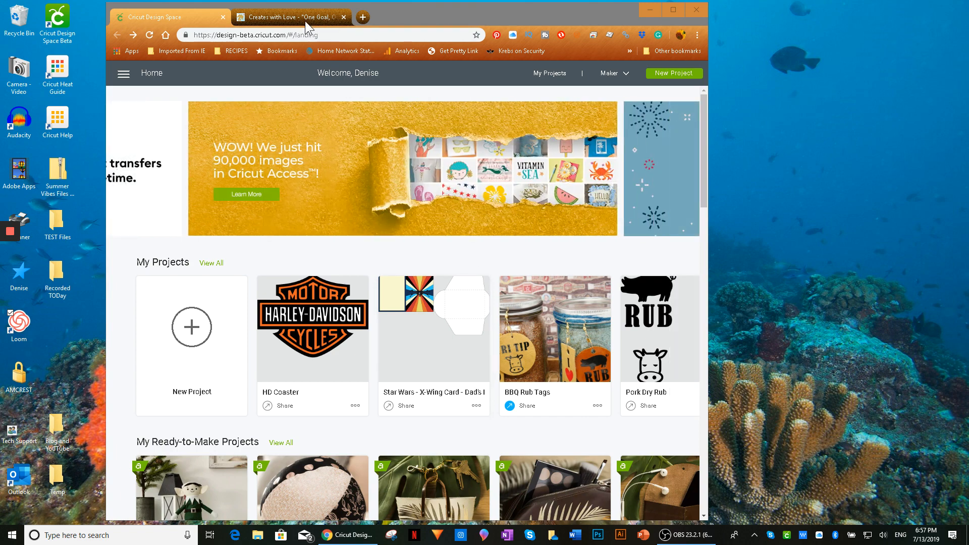
- Download the Summer Vibes files from the Resource Library of the Creates with Love blog
left_click(302, 20)
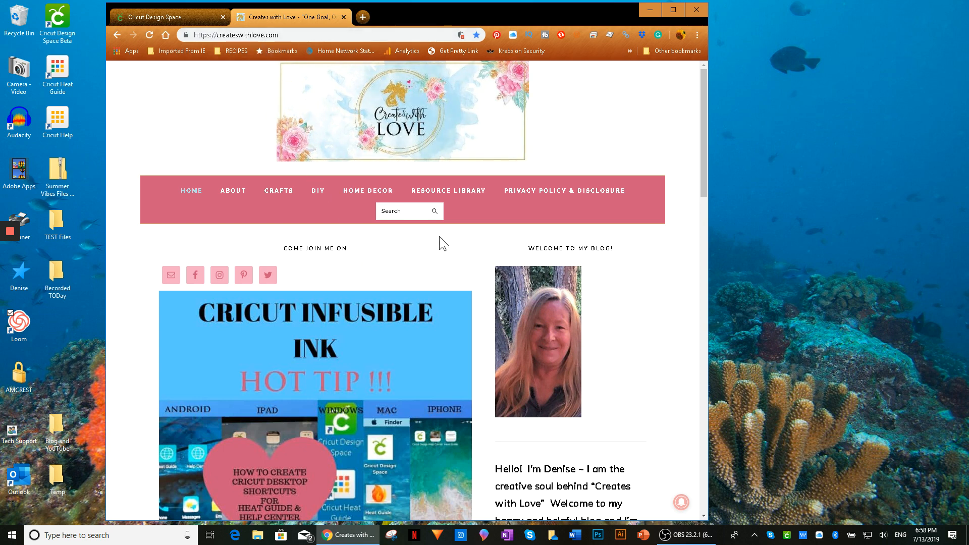
left_click(447, 191)
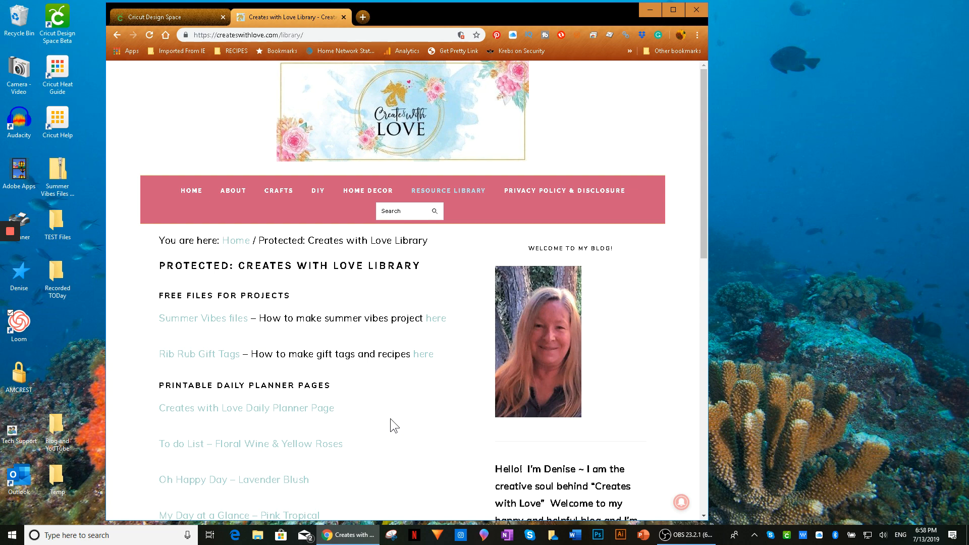
scroll(390, 419, "down", 3)
scroll(390, 419, "down", 3)
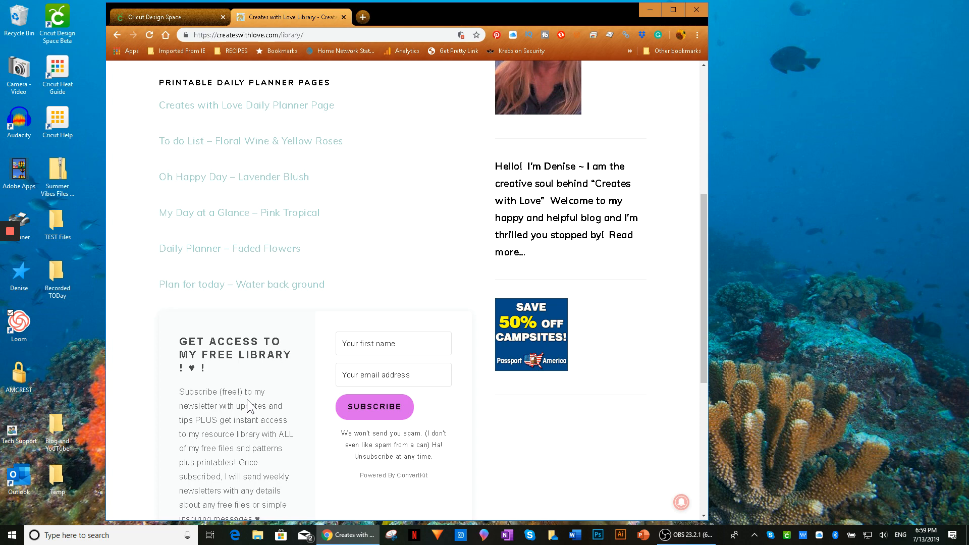
scroll(247, 406, "up", 5)
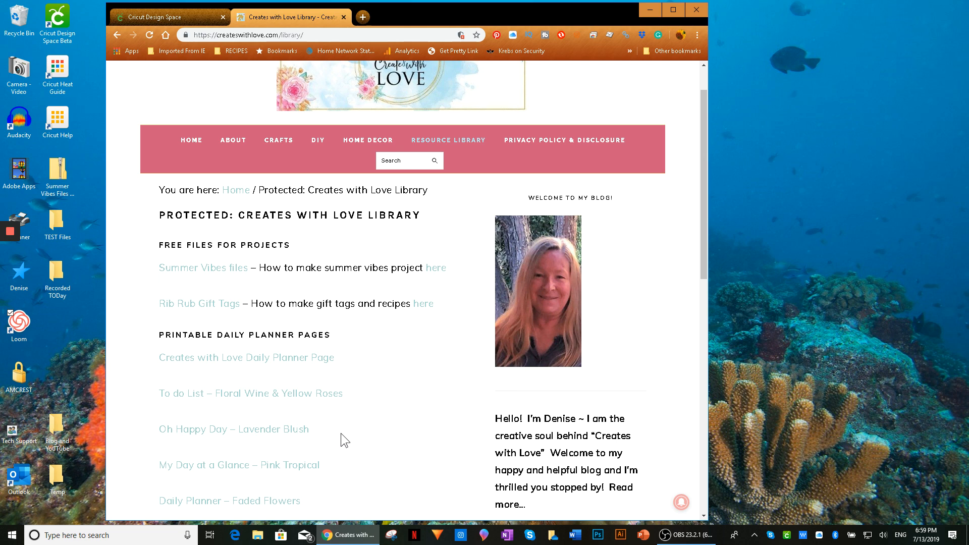
left_click(197, 273)
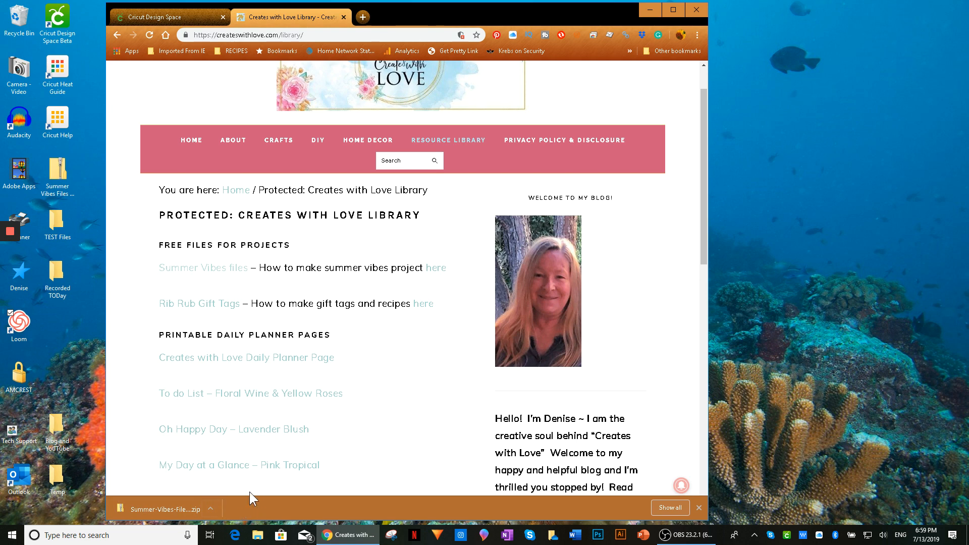
- Show the downloaded Summer Vibes zip in its folder, open the archive and widen the window
left_click(211, 508)
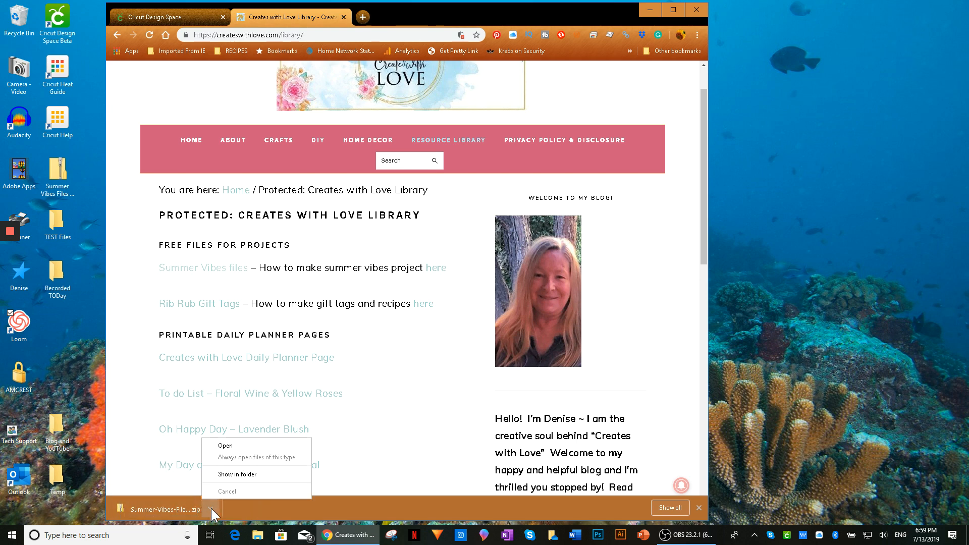
left_click(218, 475)
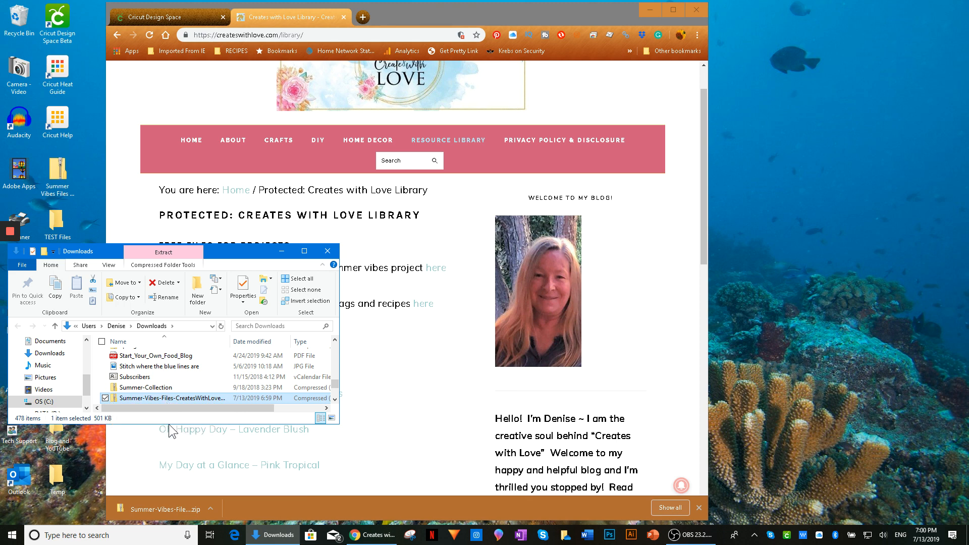
left_click_drag(167, 423, 161, 428)
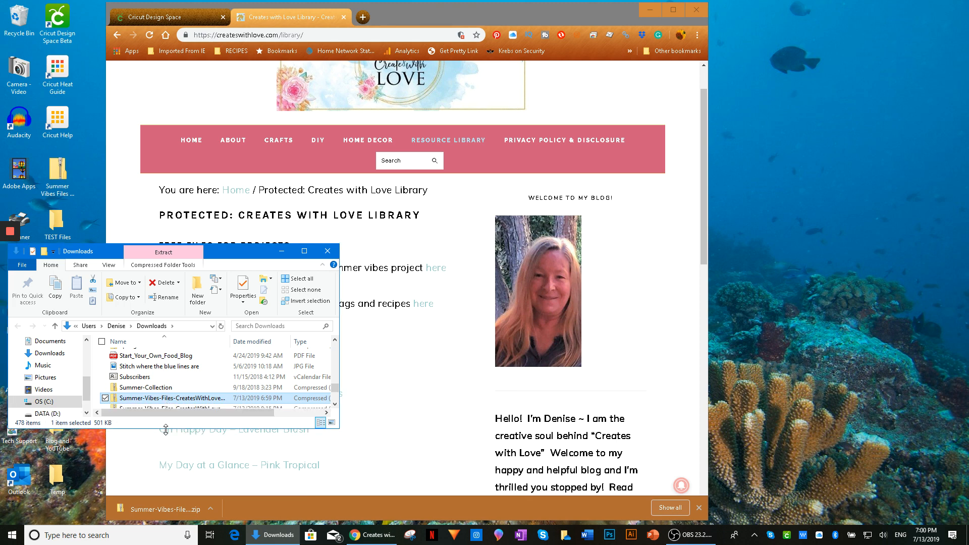
double_click(137, 398)
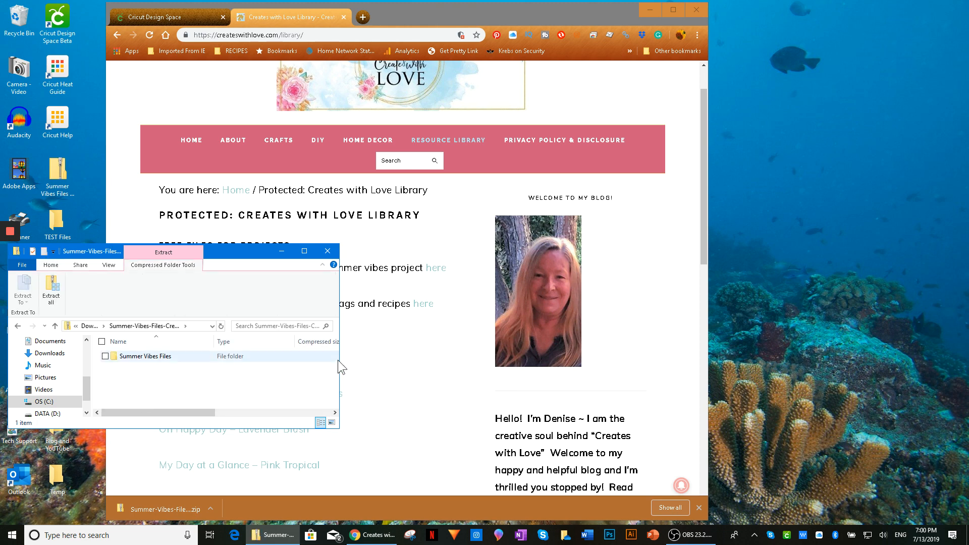
left_click_drag(340, 357, 379, 366)
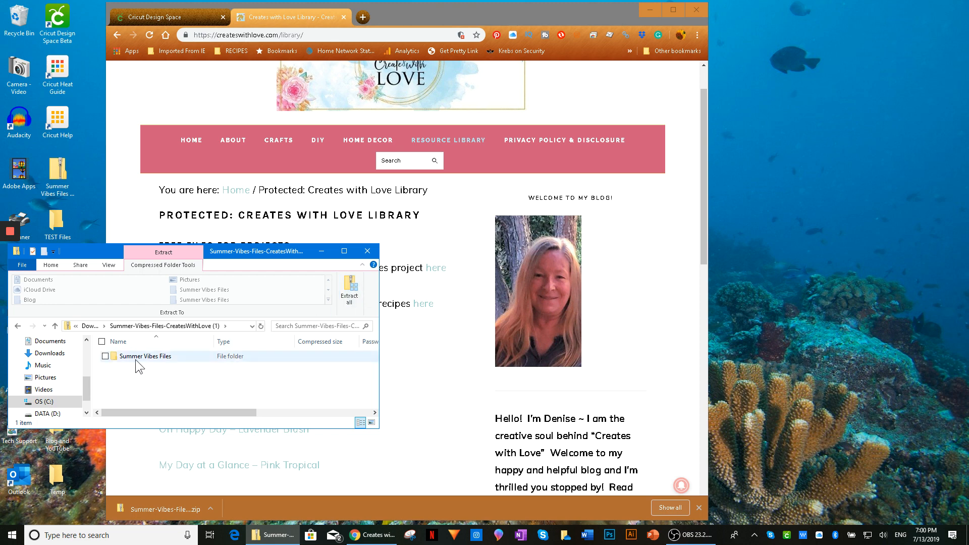
- Extract the whole archive into a new Desktop folder named "Summer Vibes File" and close both folder windows
left_click(349, 287)
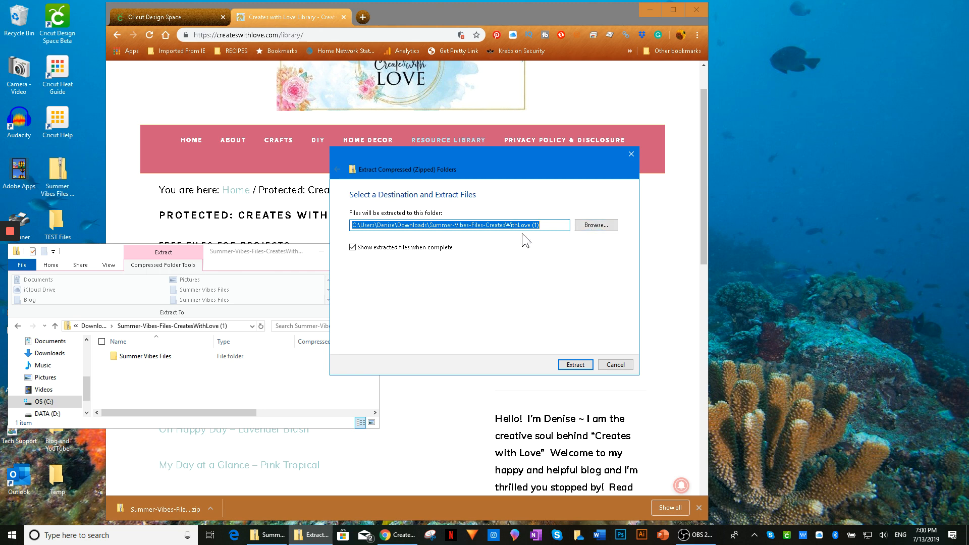
left_click(592, 225)
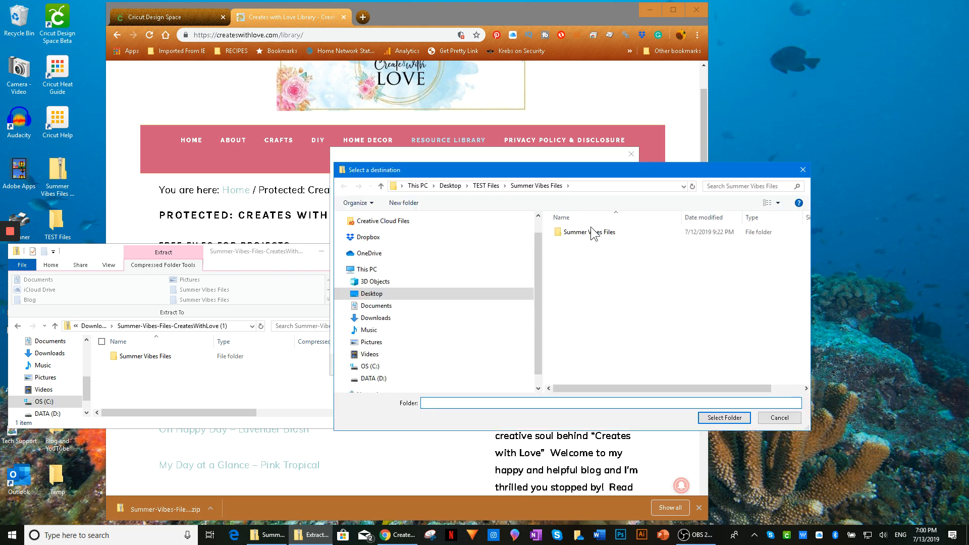
left_click(371, 295)
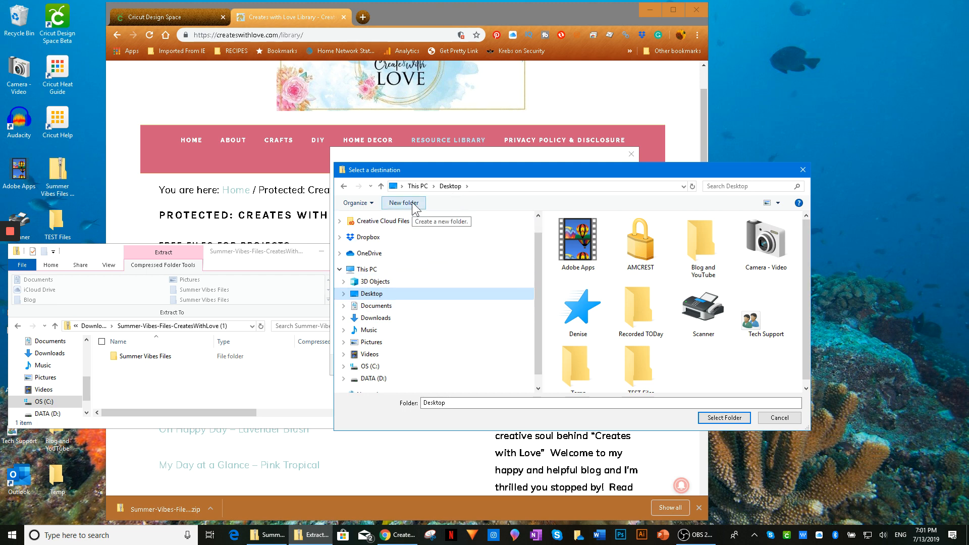
scroll(804, 292, "down", 1)
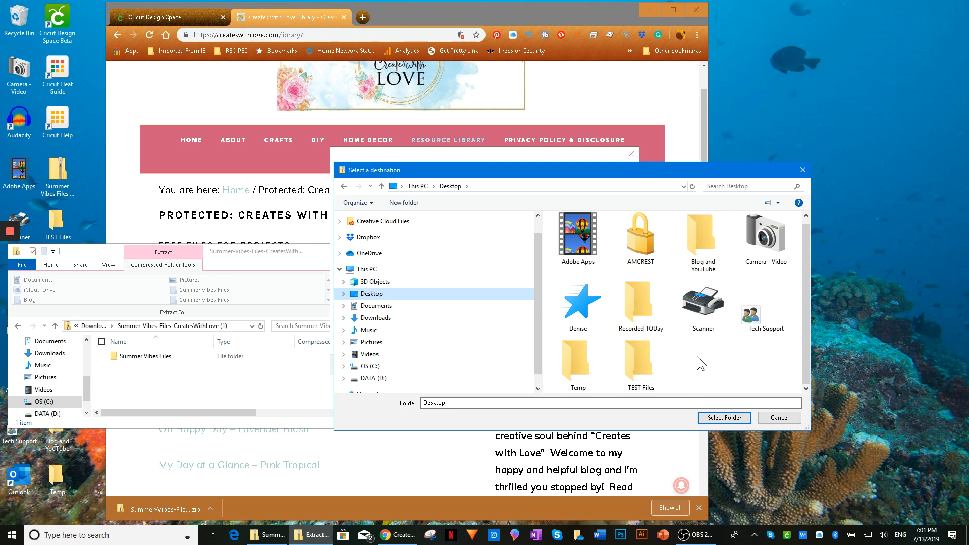
left_click(405, 203)
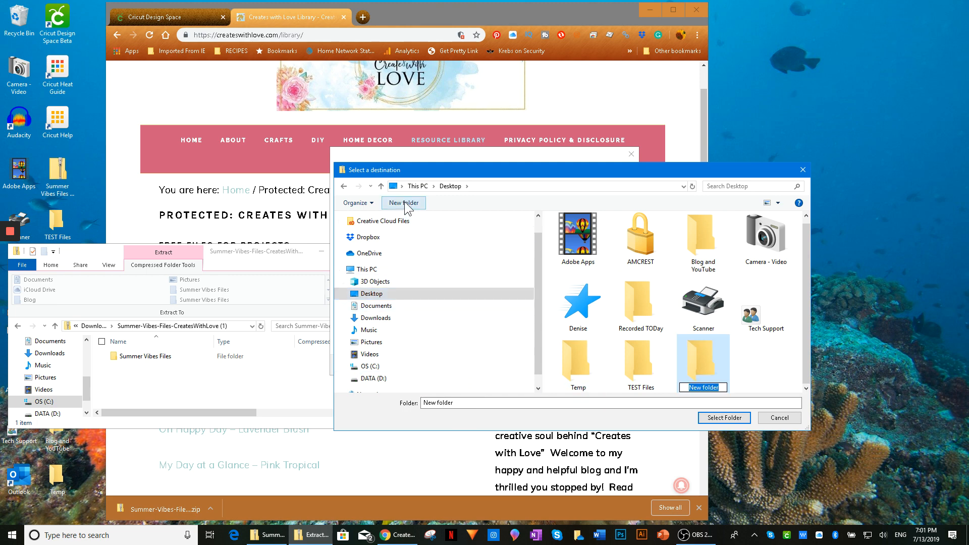
type("Summer Vibes File")
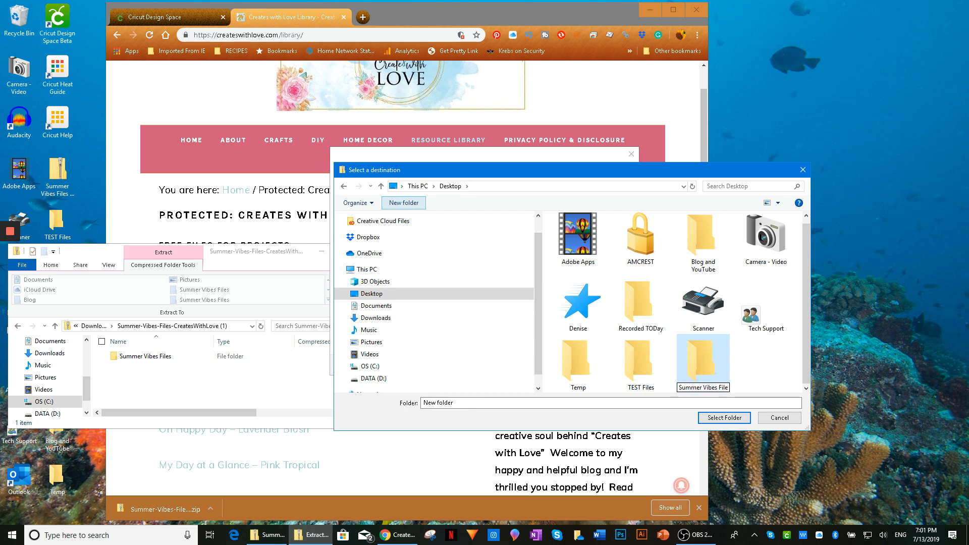
left_click(728, 418)
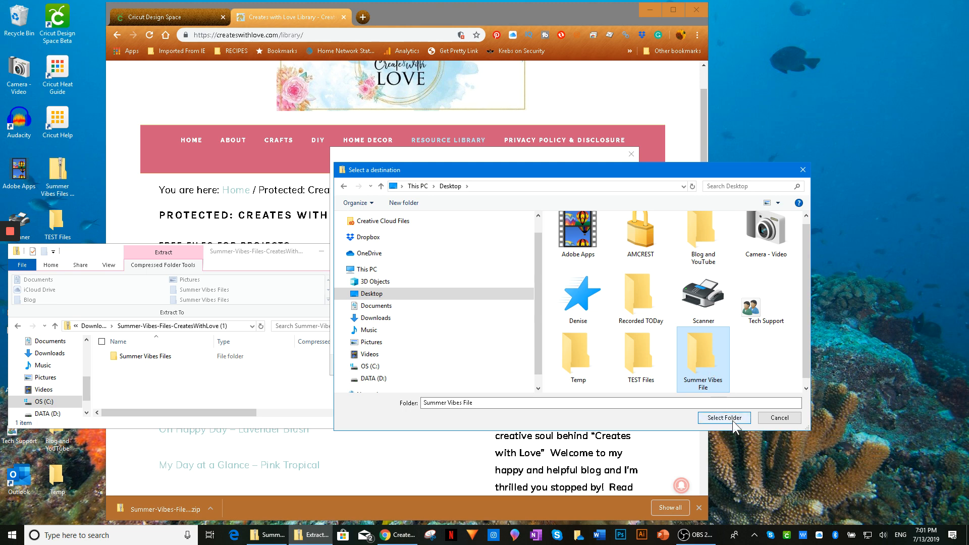
left_click(733, 423)
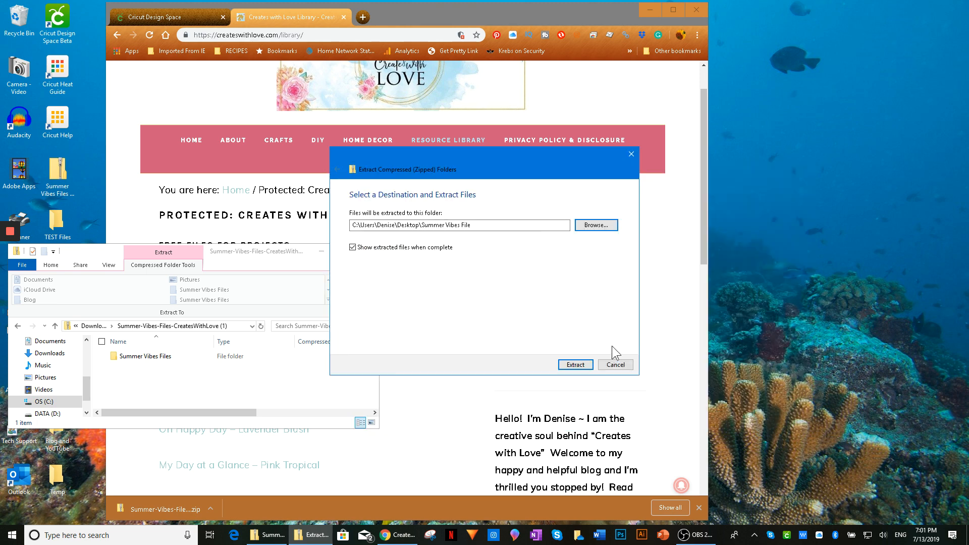
left_click(565, 364)
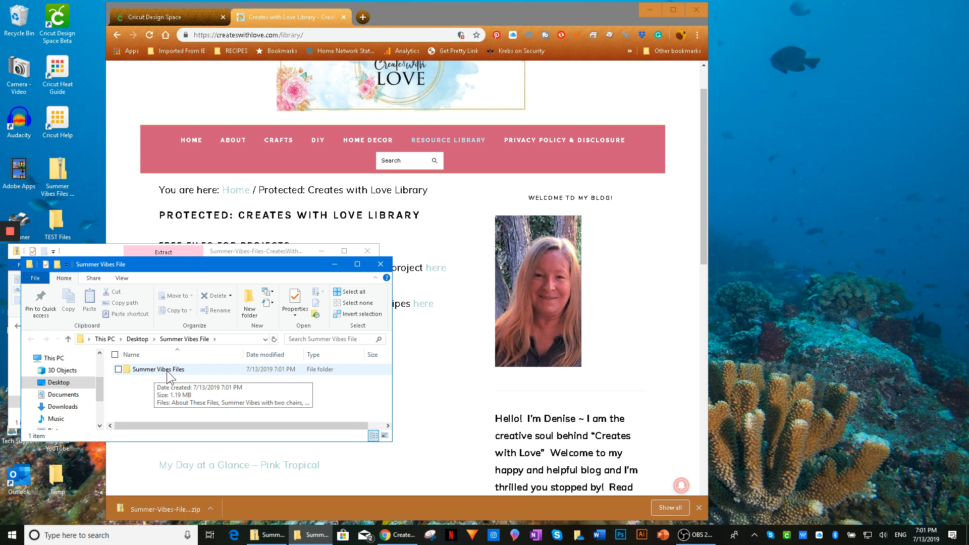
left_click(380, 265)
left_click(367, 251)
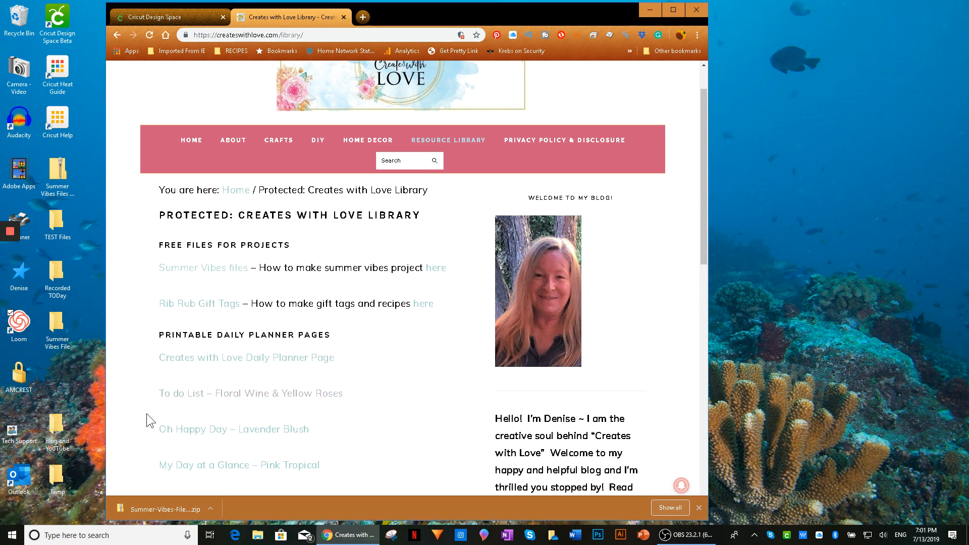
- Open the extracted Summer Vibes Files folder from the desktop, enlarge its window to view every file, and minimize it
double_click(59, 327)
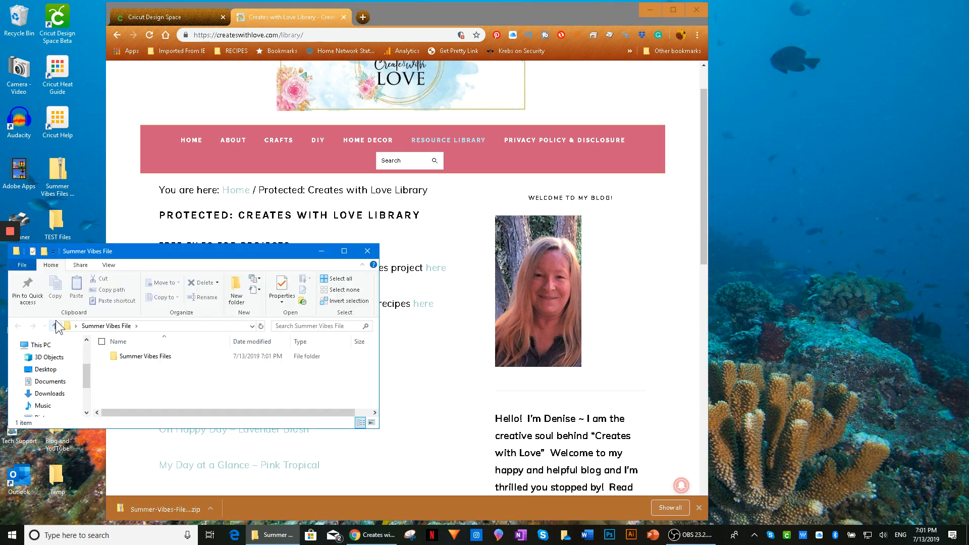
double_click(136, 357)
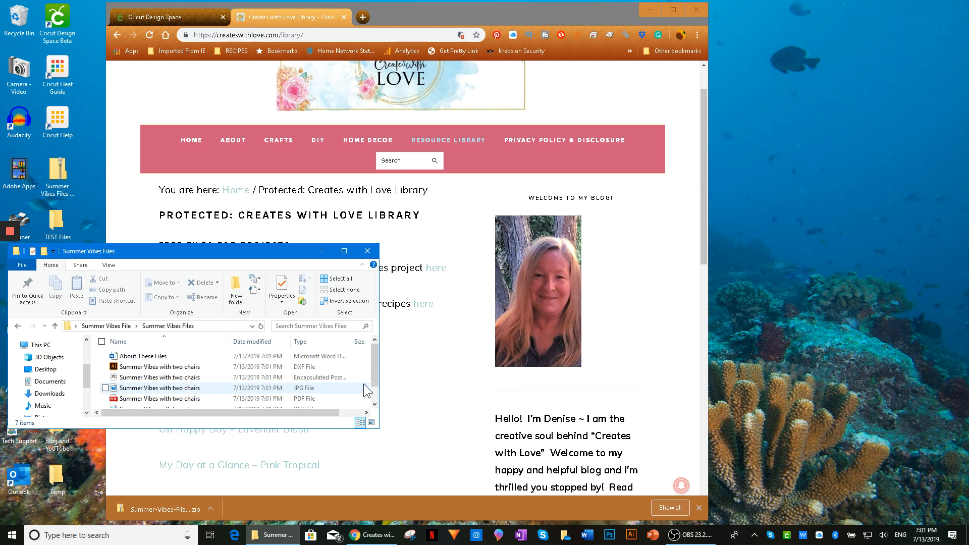
scroll(377, 378, "down", 1)
mouse_move(377, 377)
left_mouse_down()
mouse_move(378, 386)
mouse_move(374, 373)
left_mouse_up()
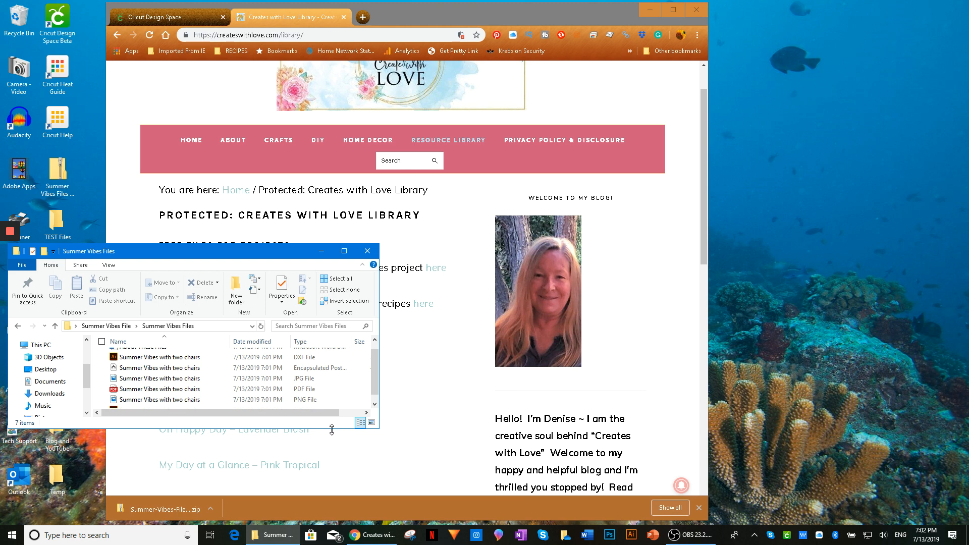
left_click_drag(332, 428, 329, 458)
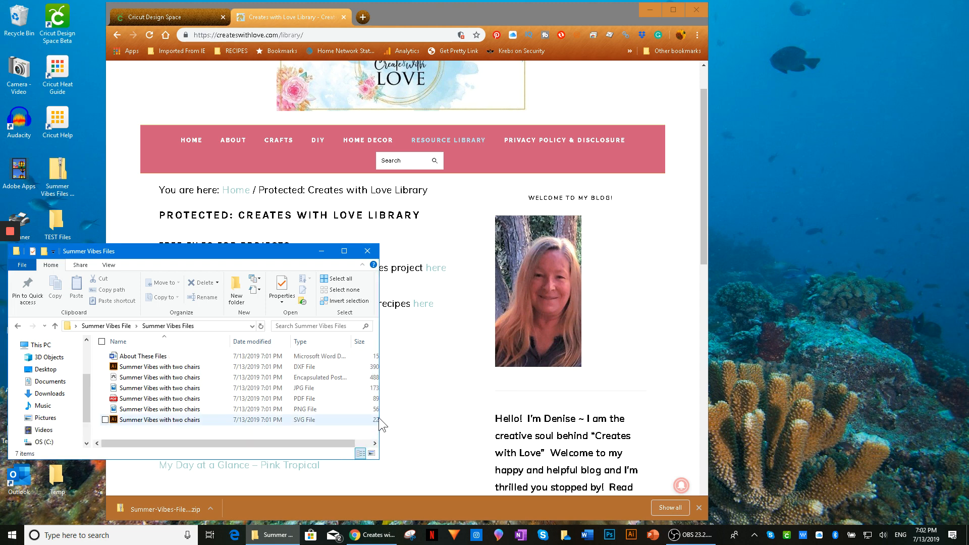
left_click_drag(379, 414, 440, 414)
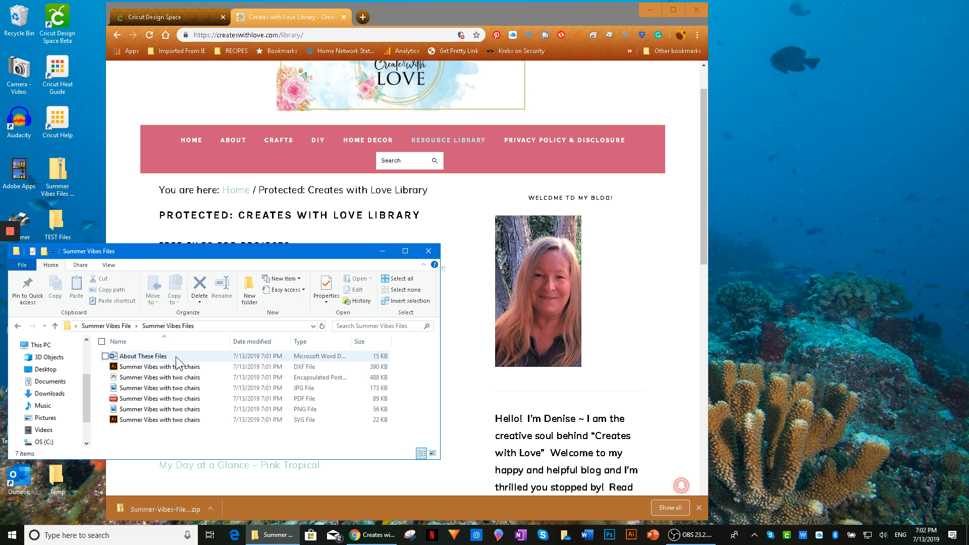
mouse_move(175, 356)
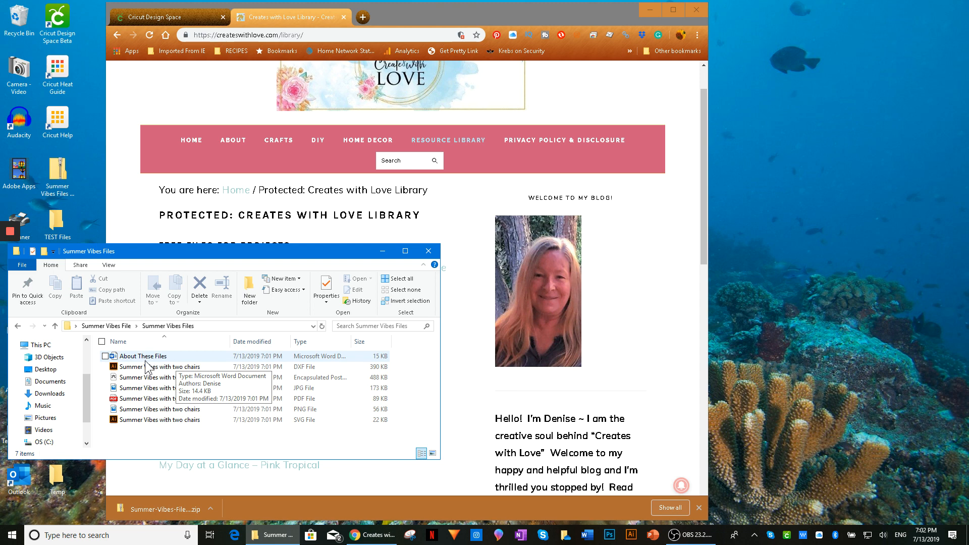
mouse_move(141, 356)
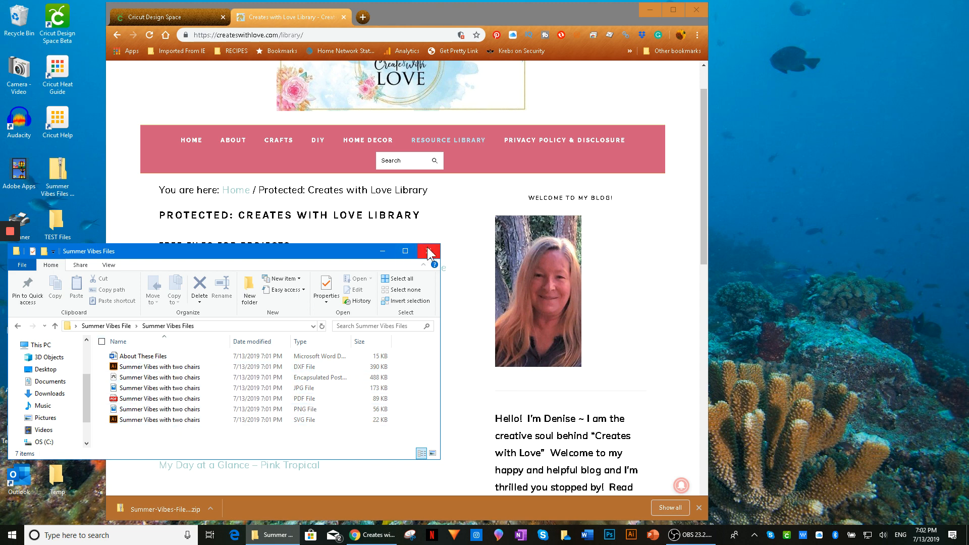
left_click(382, 250)
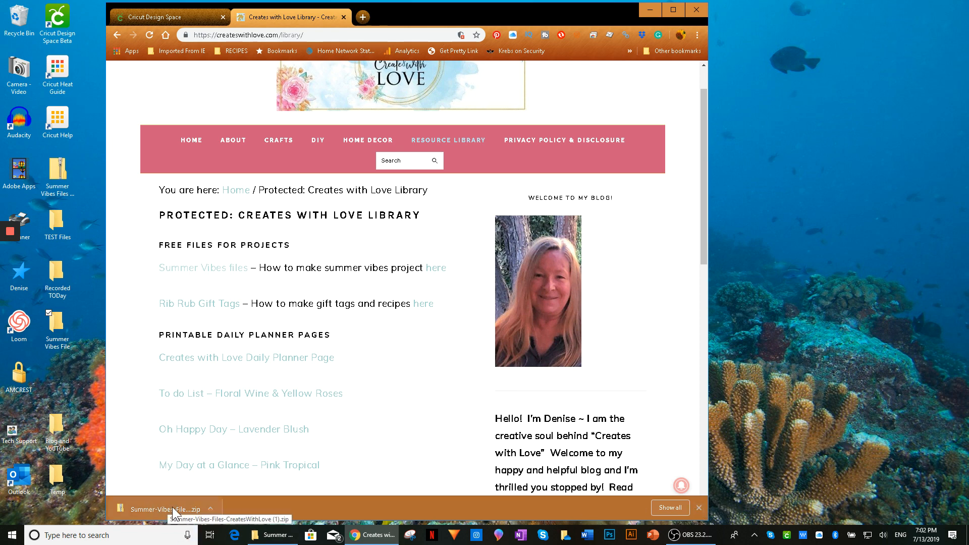
left_click(698, 507)
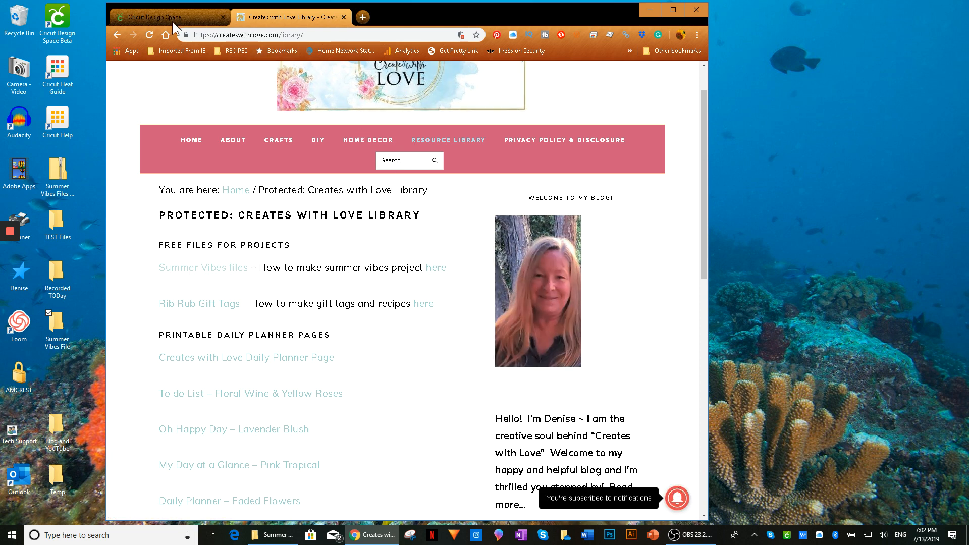
- Switch to Cricut Design Space, create a new project and start an image upload
left_click(159, 14)
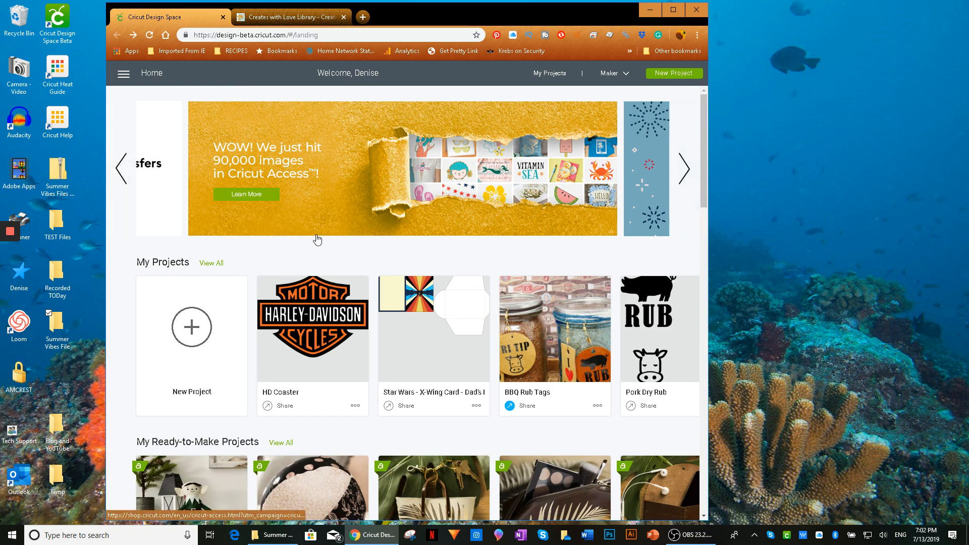
left_click(191, 327)
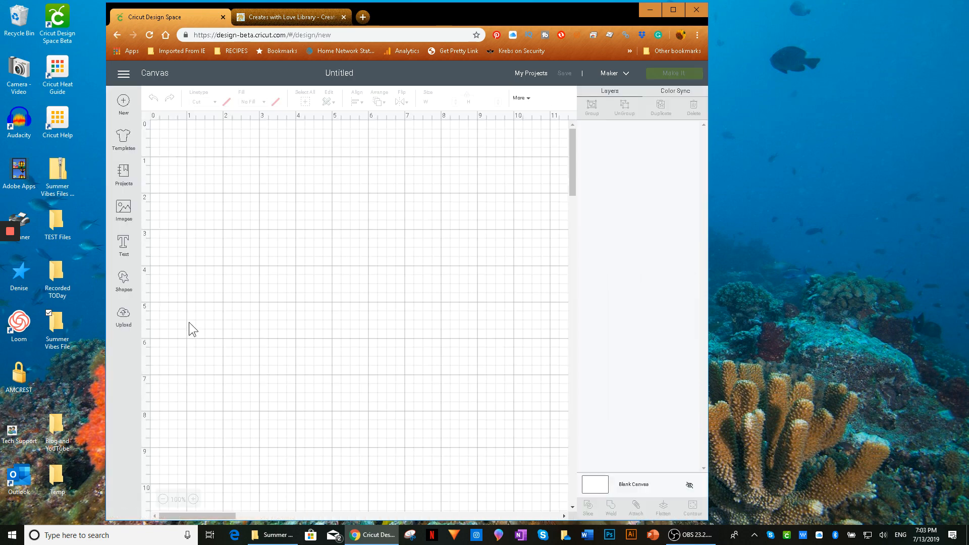
left_click(122, 316)
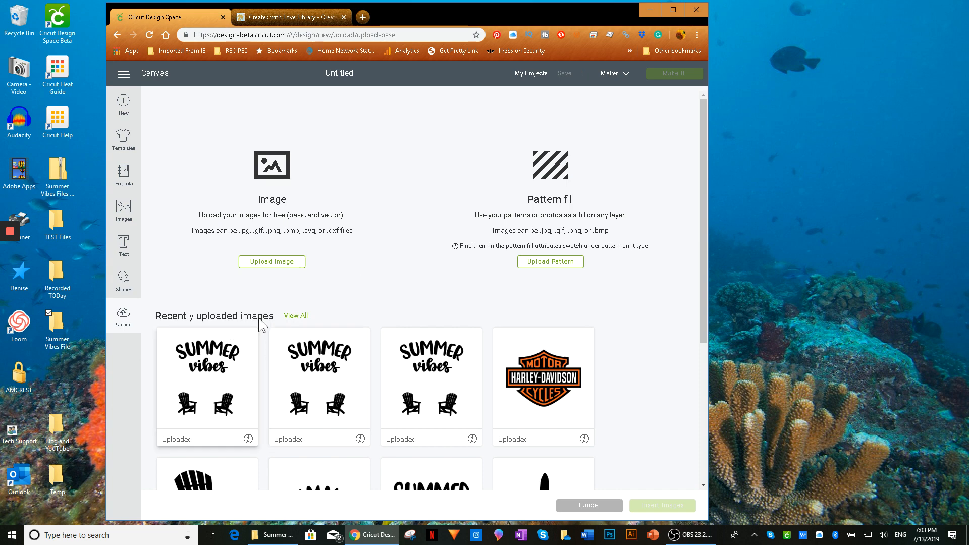
left_click(272, 263)
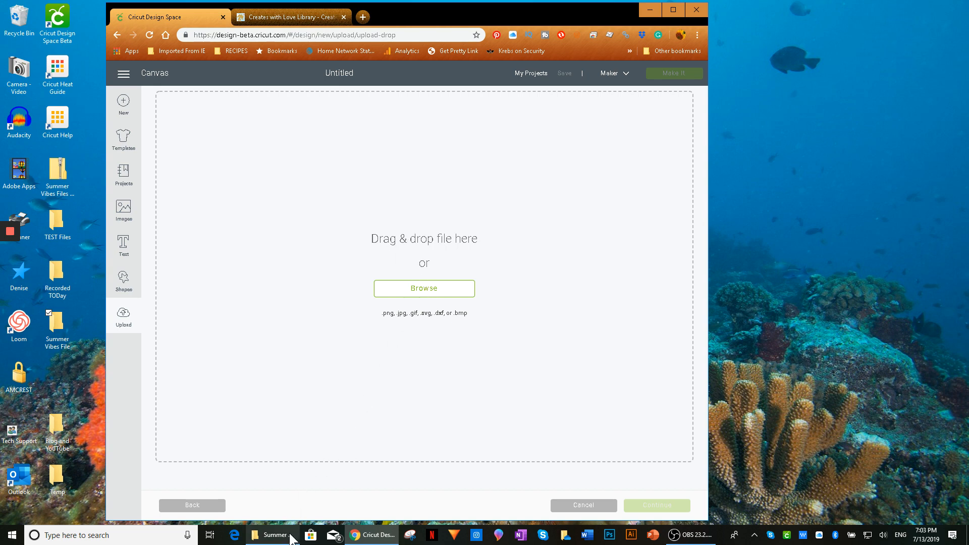
- Place the Summer Vibes Files folder window beside the browser and drop the "Summer Vibes with two chairs" SVG file into the upload area
left_click(272, 535)
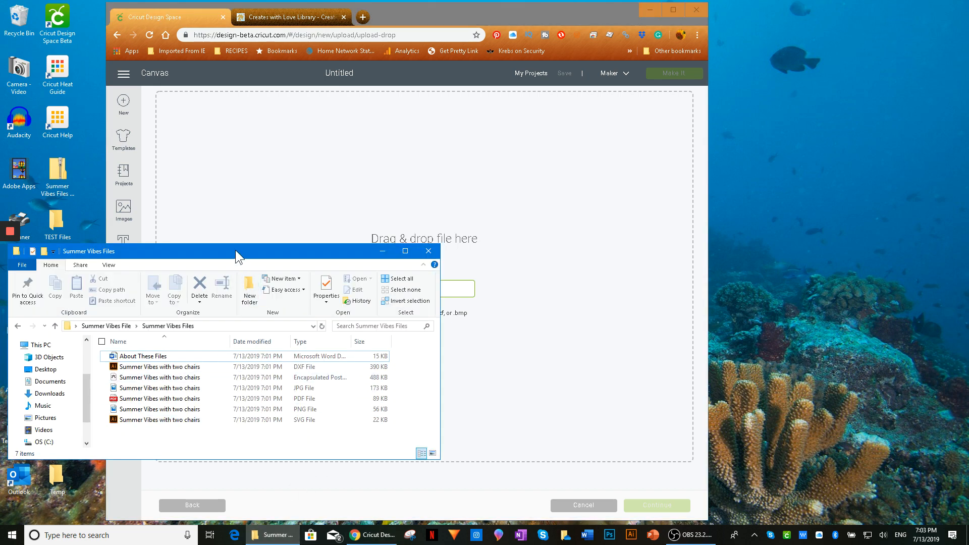
left_click_drag(236, 250, 204, 150)
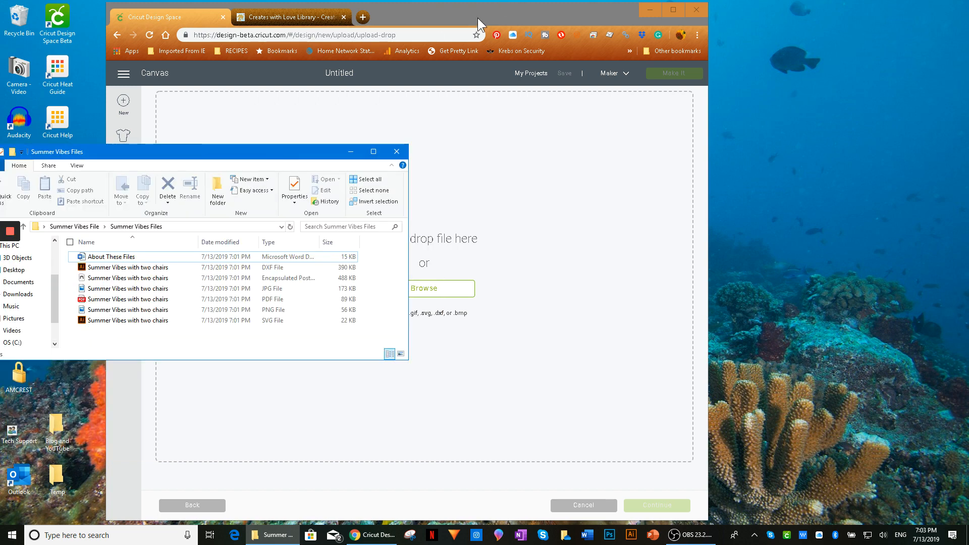
left_click_drag(477, 17, 643, 22)
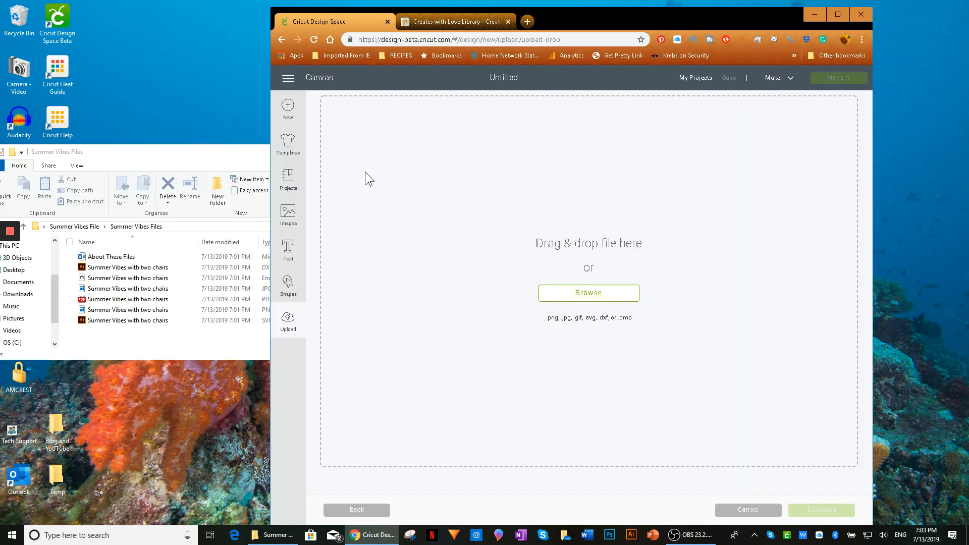
left_click(207, 161)
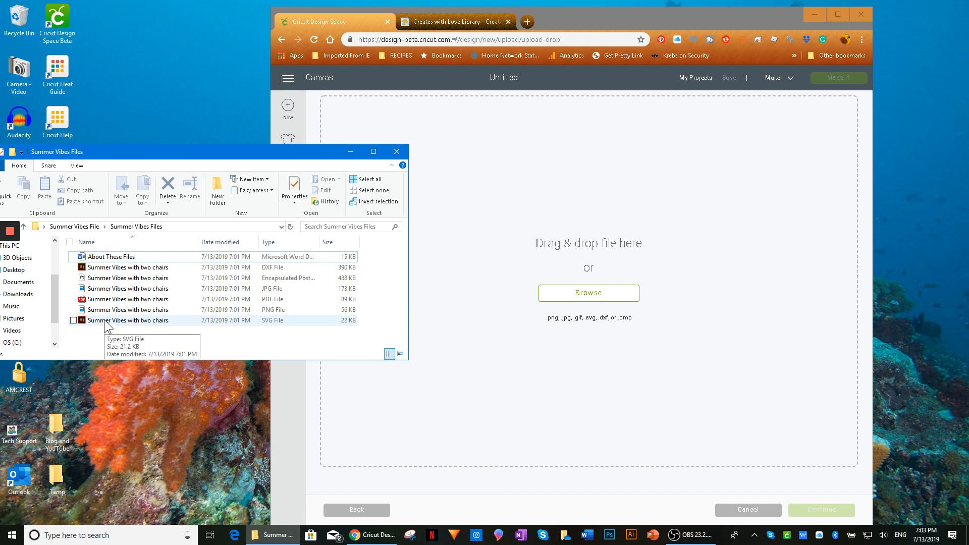
left_click_drag(105, 321, 569, 265)
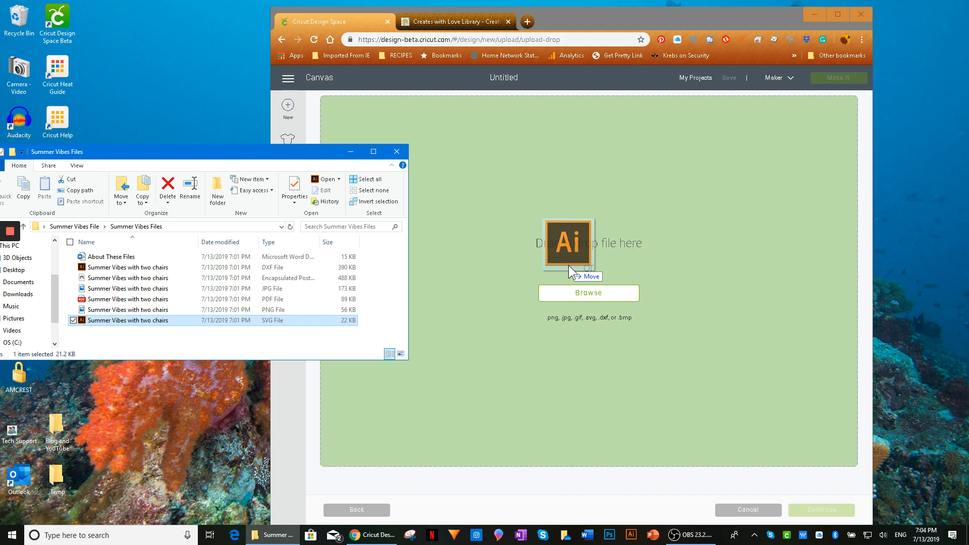
left_click_drag(568, 265, 568, 265)
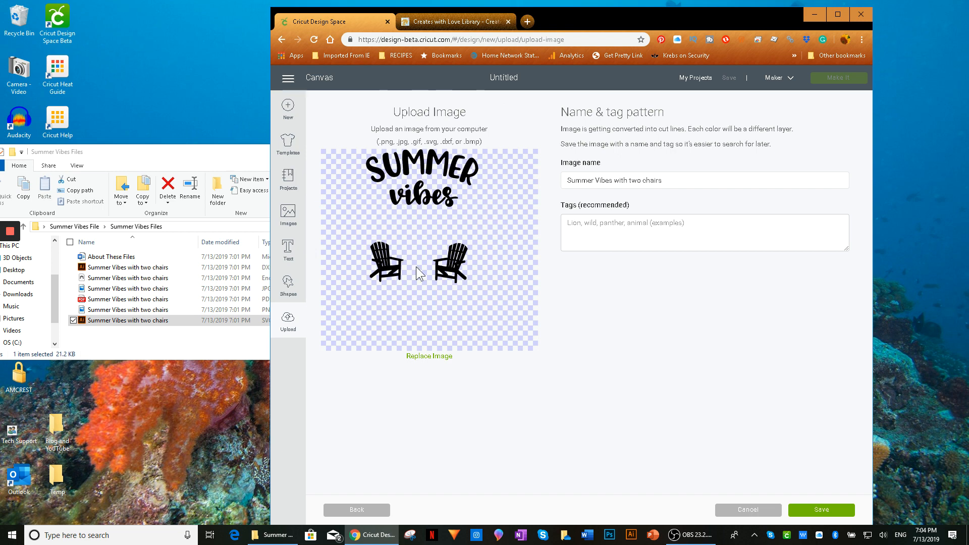
- Tag the uploaded image "Summer Phrases" and save it to the uploaded images
left_click(604, 225)
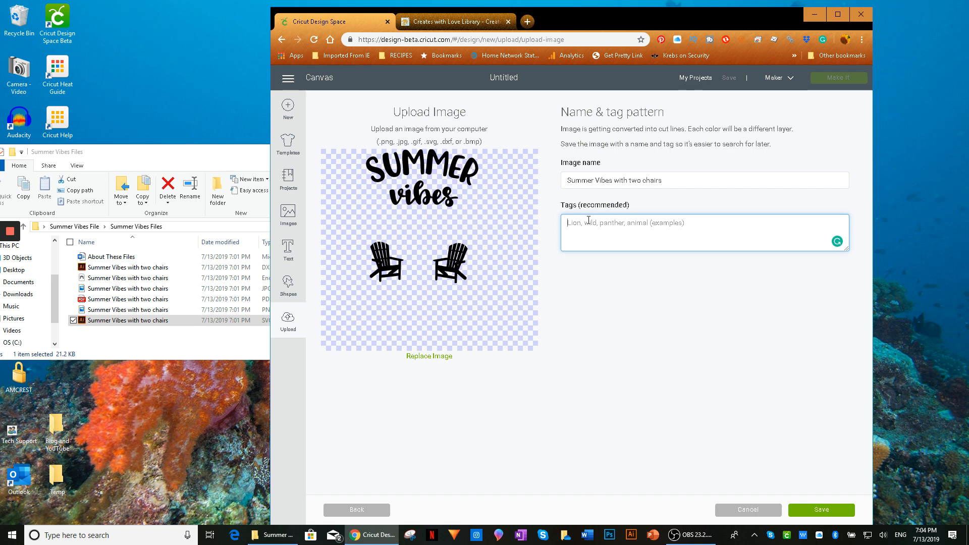
type("Summer Phrases")
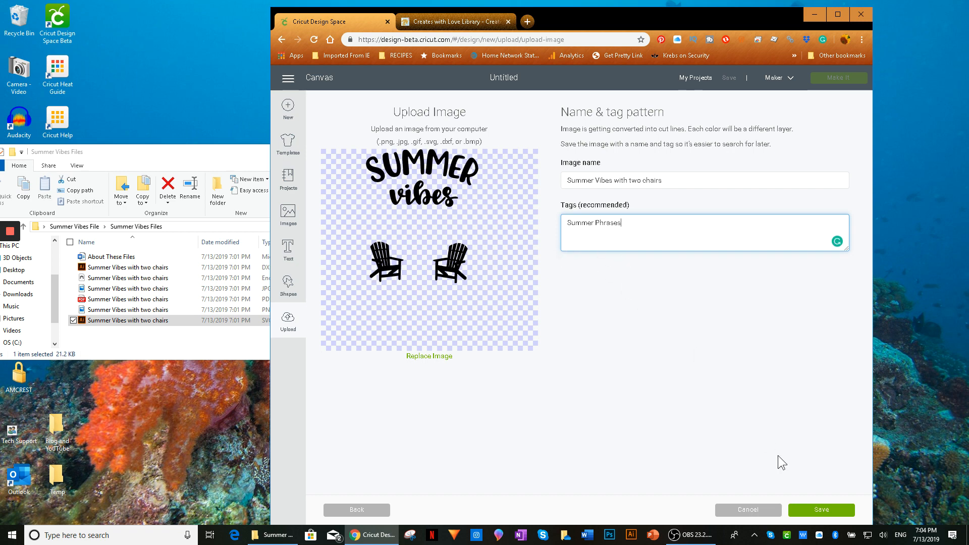
left_click(821, 511)
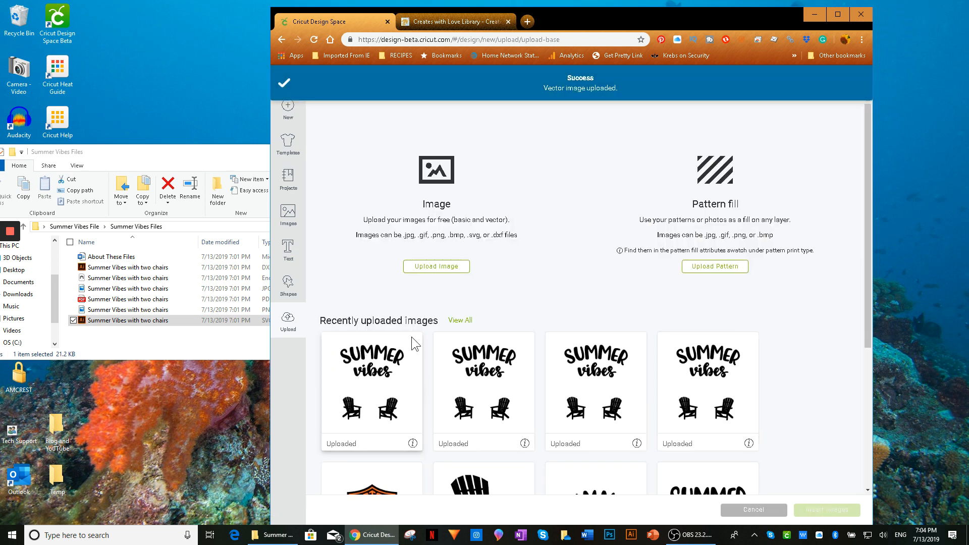
- Insert the newly uploaded Summer Vibes image onto the canvas and enlarge it proportionally to about 5.7 by 6.8 inches
left_click(366, 363)
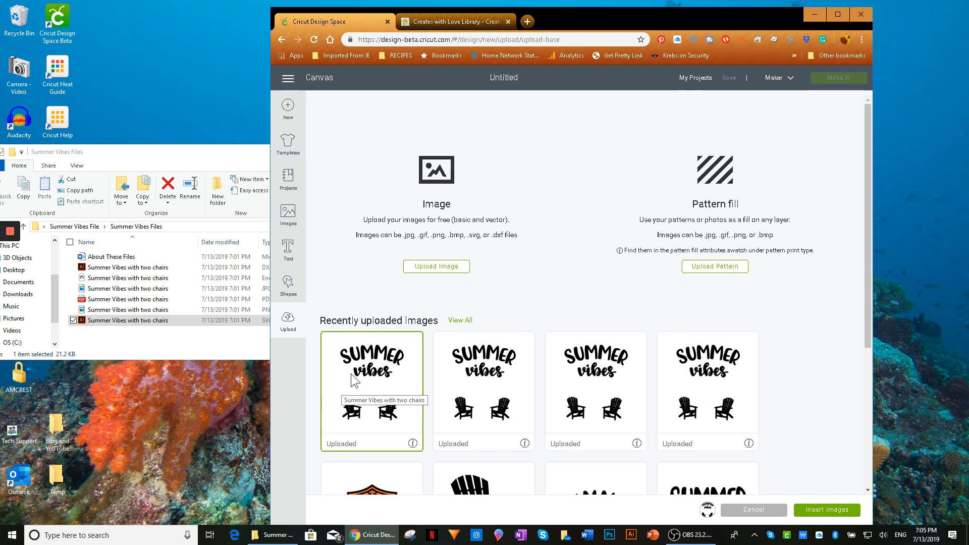
left_click(823, 510)
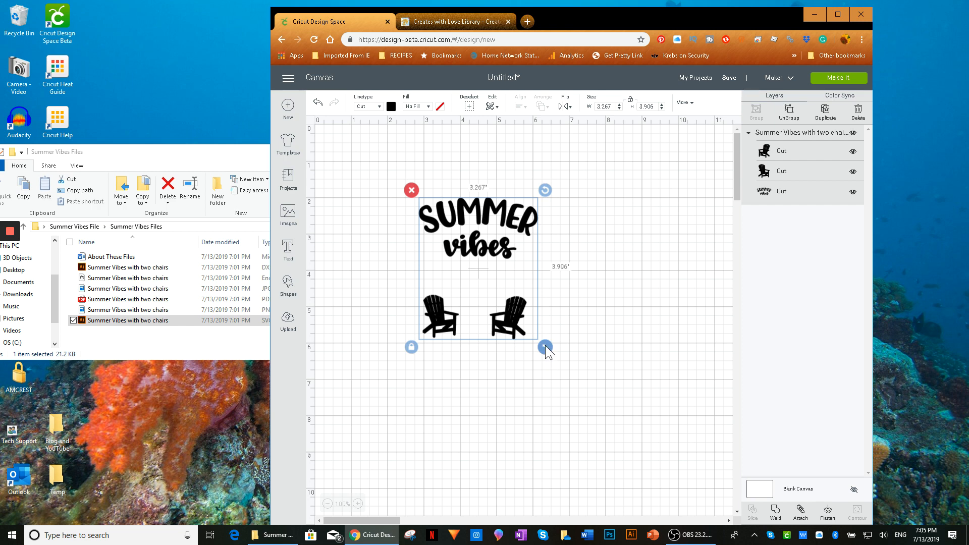
left_click_drag(546, 349, 663, 457)
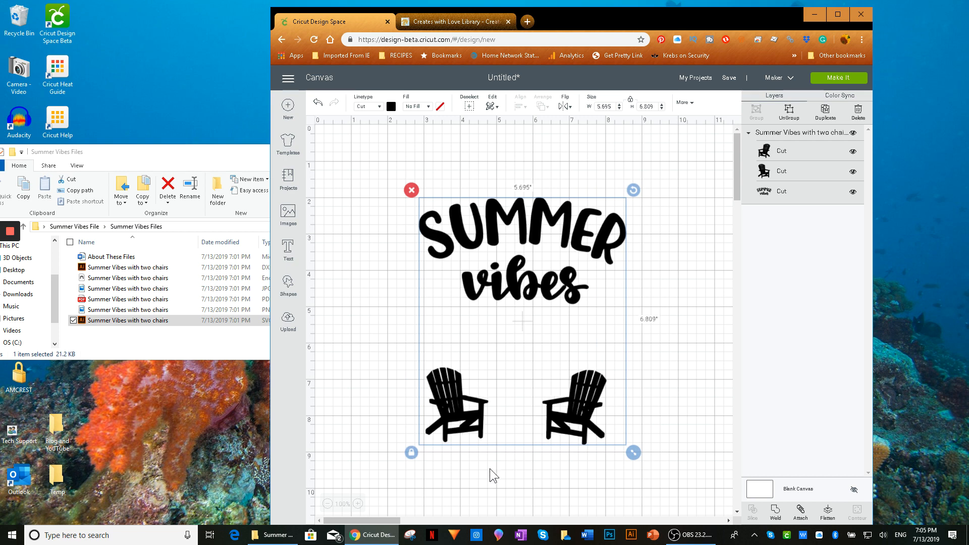
- Unlock the design's proportions, try stretching it to about 5.46 by 7.34 inches, and undo the stretch
left_click(411, 452)
left_click_drag(633, 453, 623, 473)
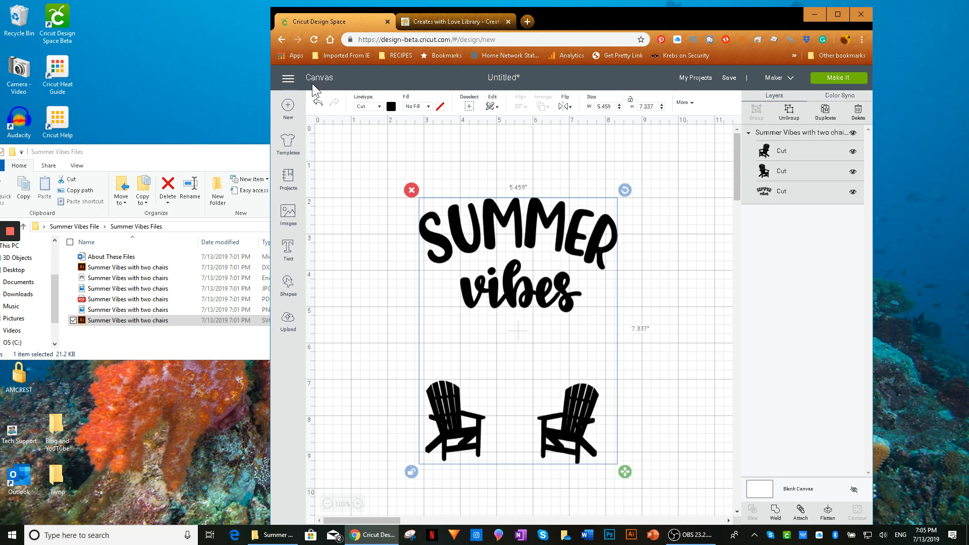
left_click(316, 103)
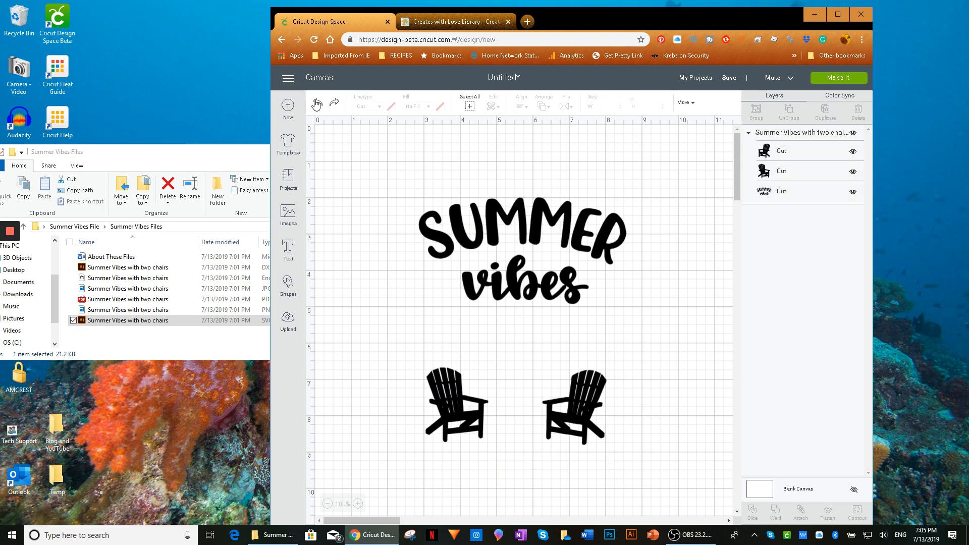
- Ungroup the Summer Vibes design and recolor both chairs dark red
left_click(456, 406)
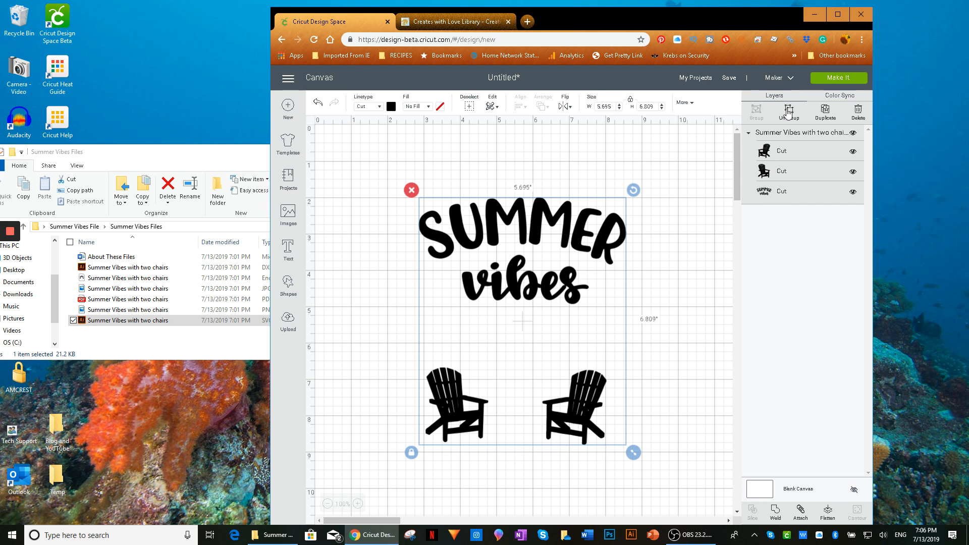
left_click(789, 112)
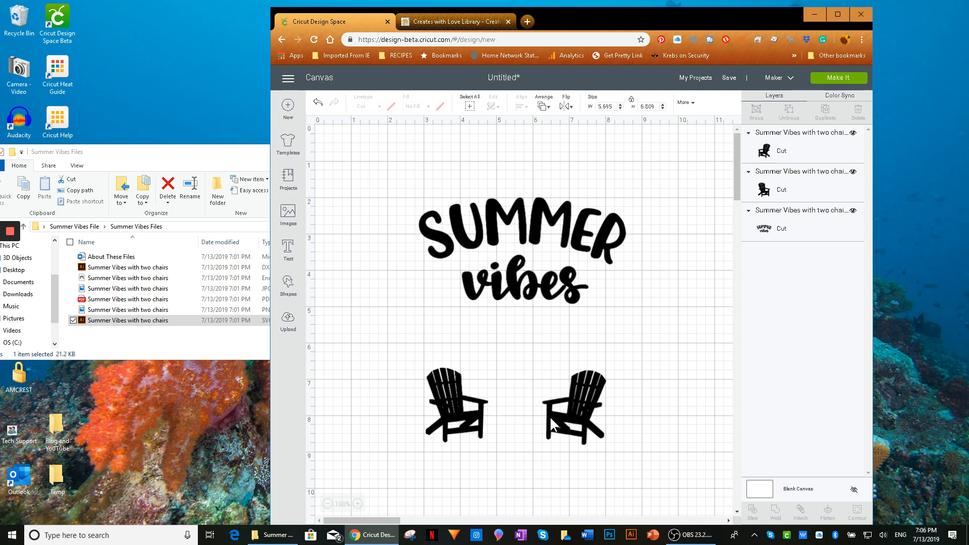
left_click(404, 355)
left_click_drag(401, 350, 648, 461)
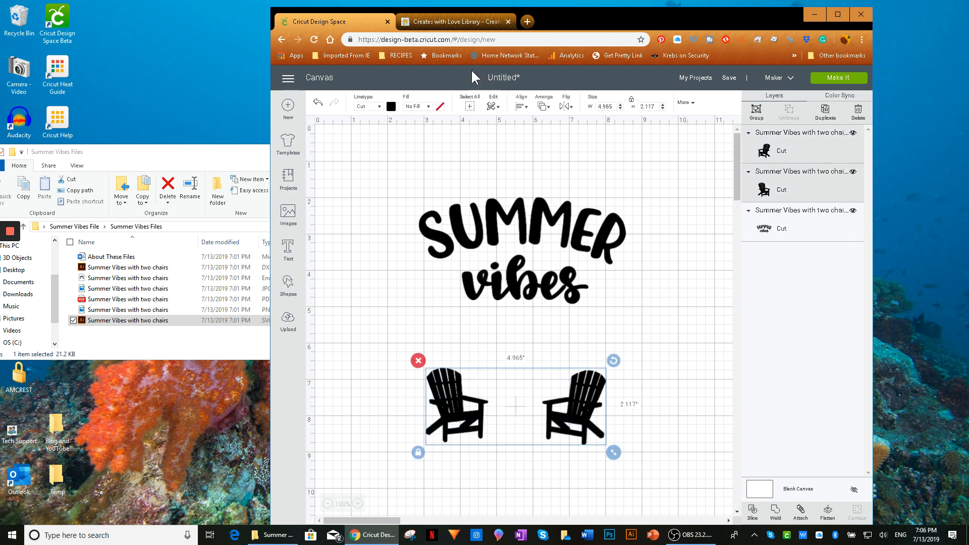
left_click(391, 107)
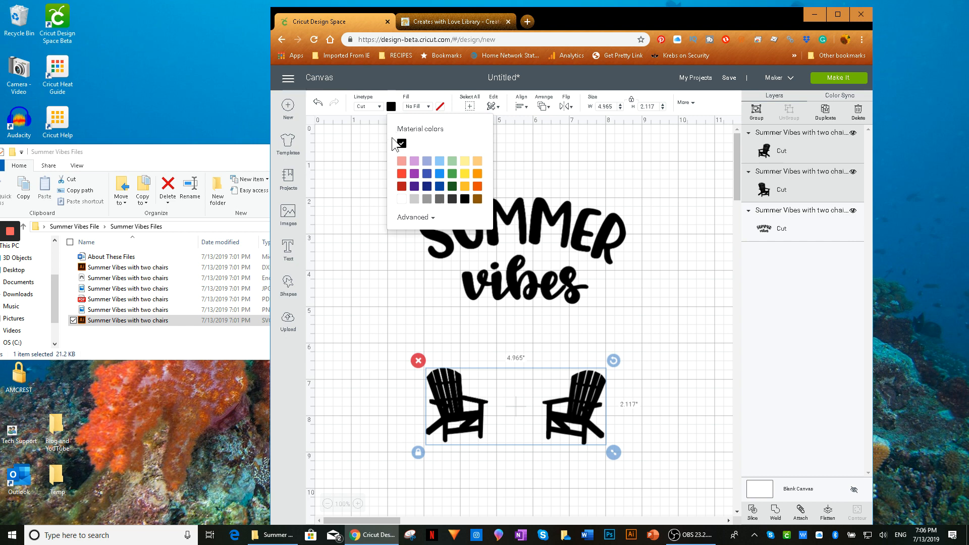
left_click(401, 186)
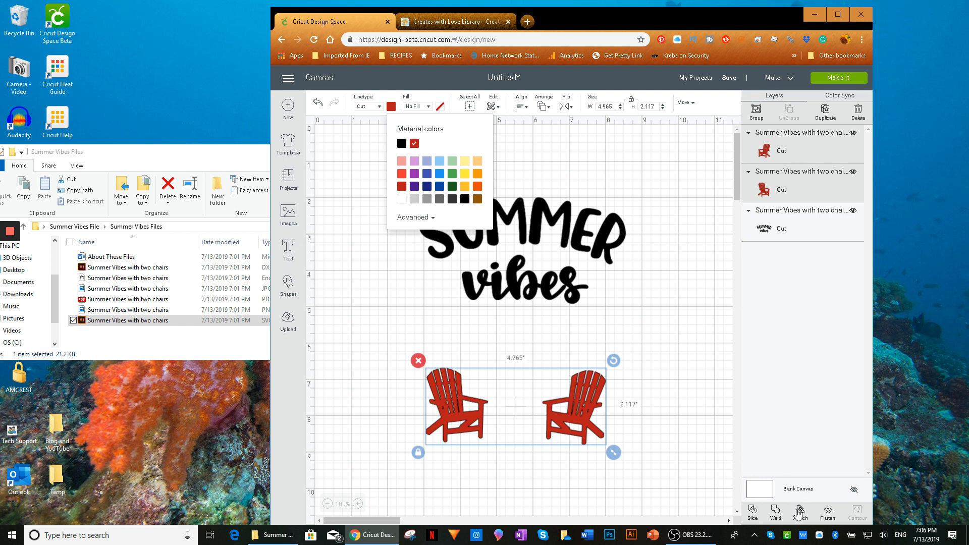
- Attach the two red chairs to each other and shift them slightly down and to the left
left_click(800, 512)
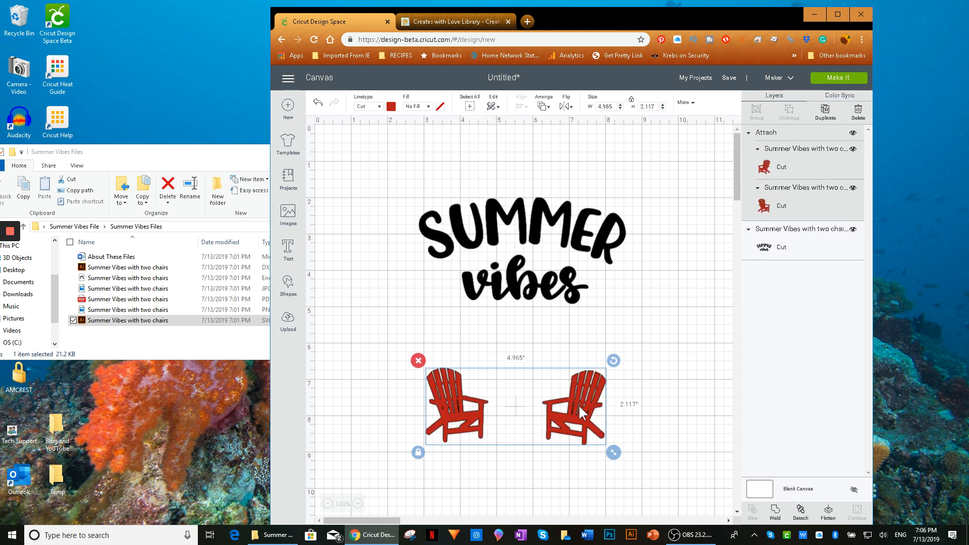
mouse_move(578, 405)
left_mouse_down()
mouse_move(540, 406)
mouse_move(583, 409)
mouse_move(572, 407)
left_mouse_up()
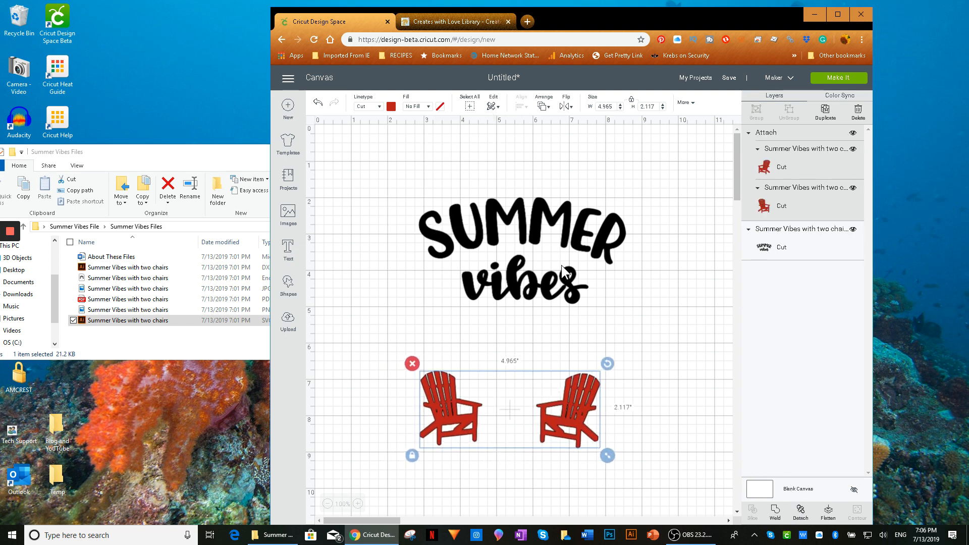
- Recolor the "Summer vibes" lettering yellow and deselect it
left_click(517, 230)
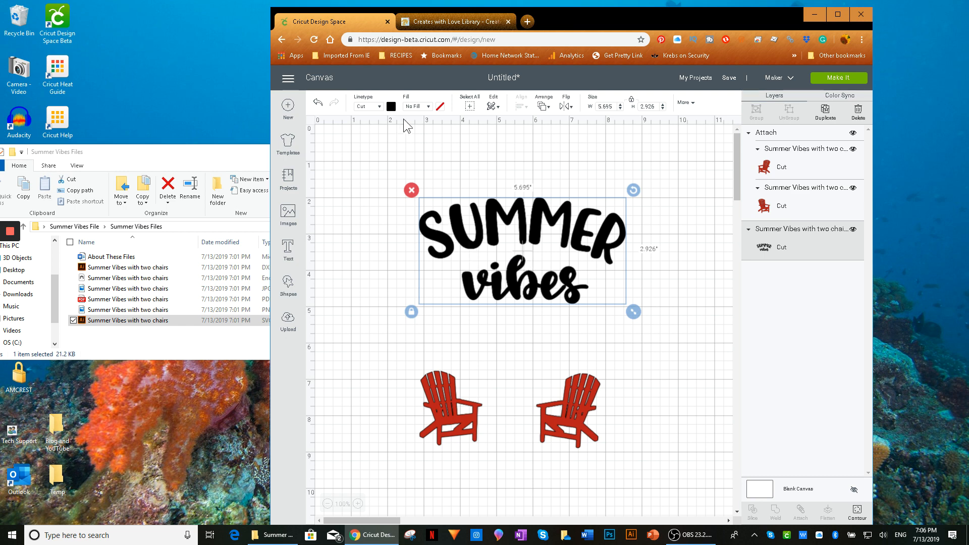
left_click(391, 107)
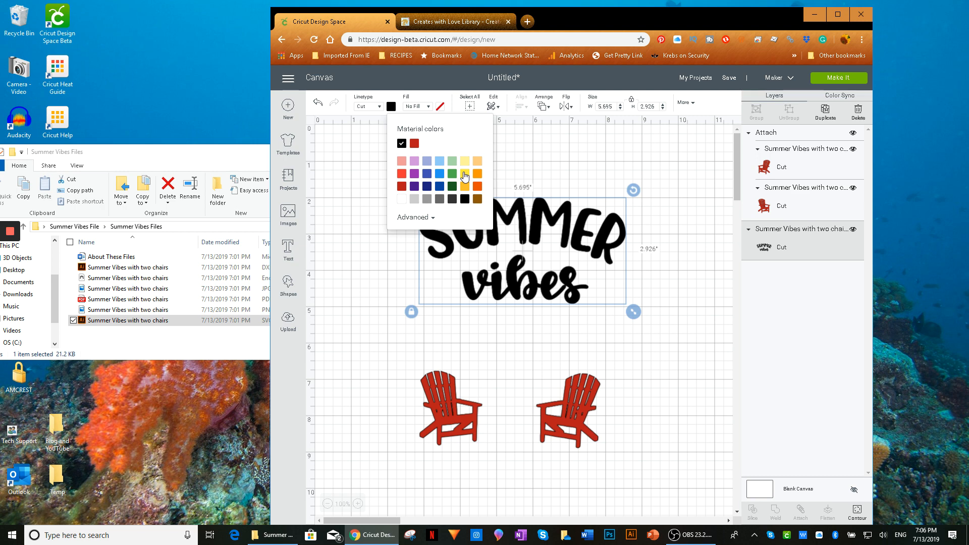
left_click(465, 174)
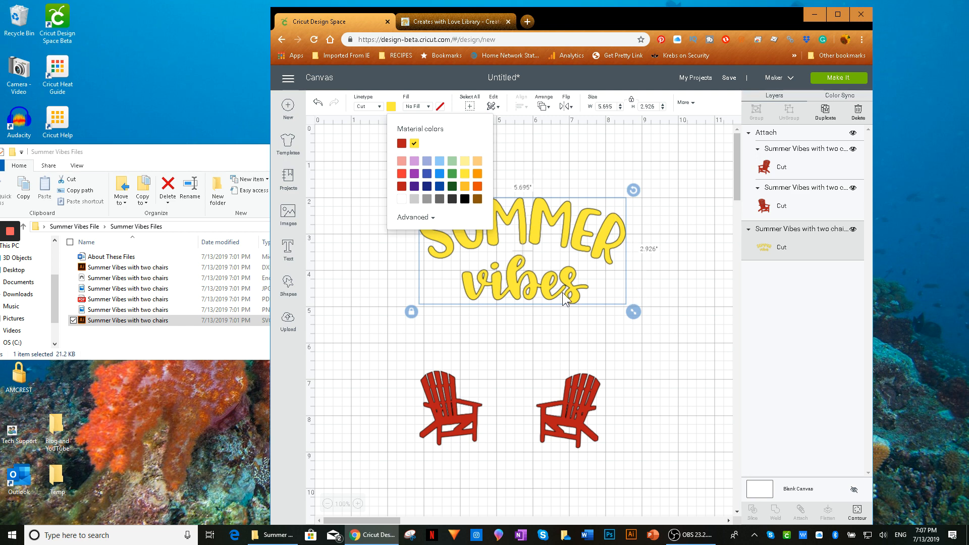
left_click(644, 347)
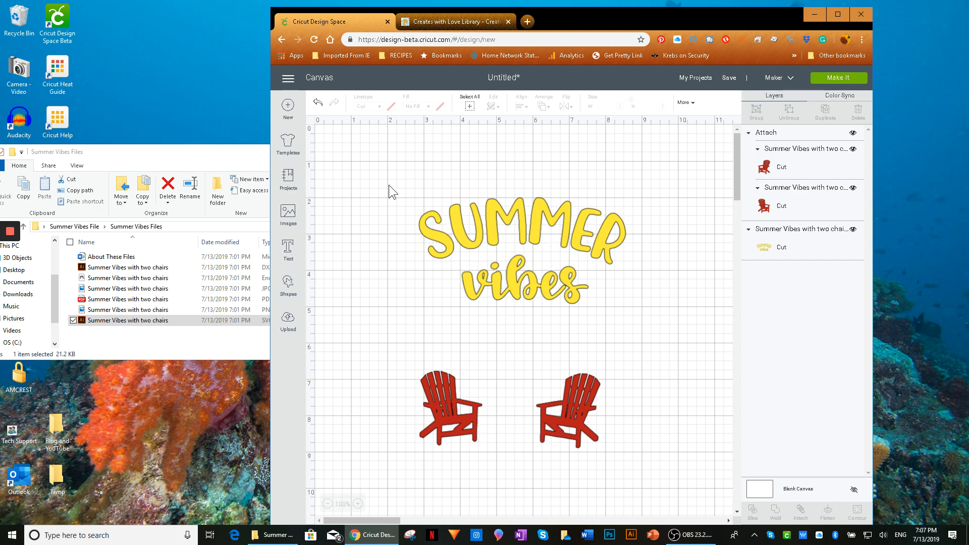
- Group the lettering with the chairs, and reposition the group slightly up and left while shrinking it to about 5.14 by 6.23 inches
left_click_drag(384, 168, 640, 481)
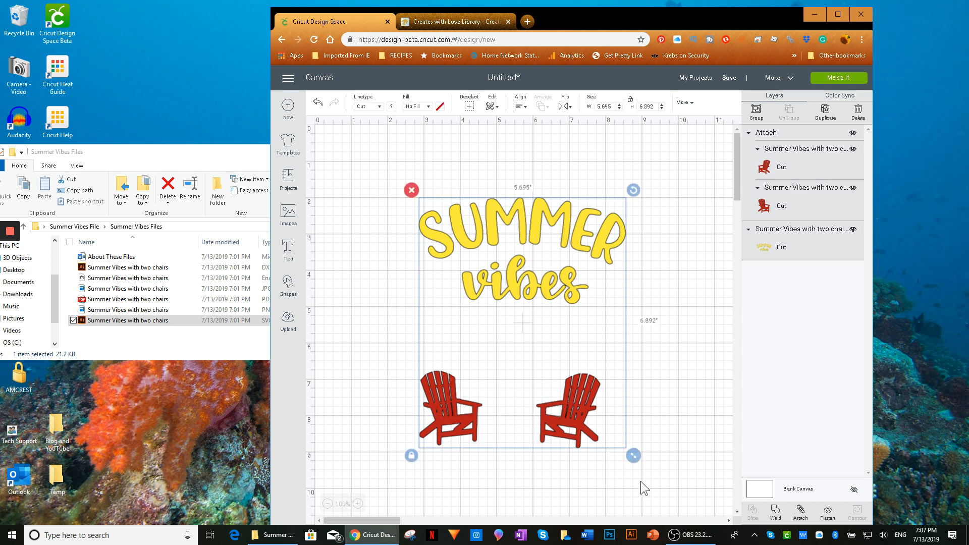
left_click(755, 112)
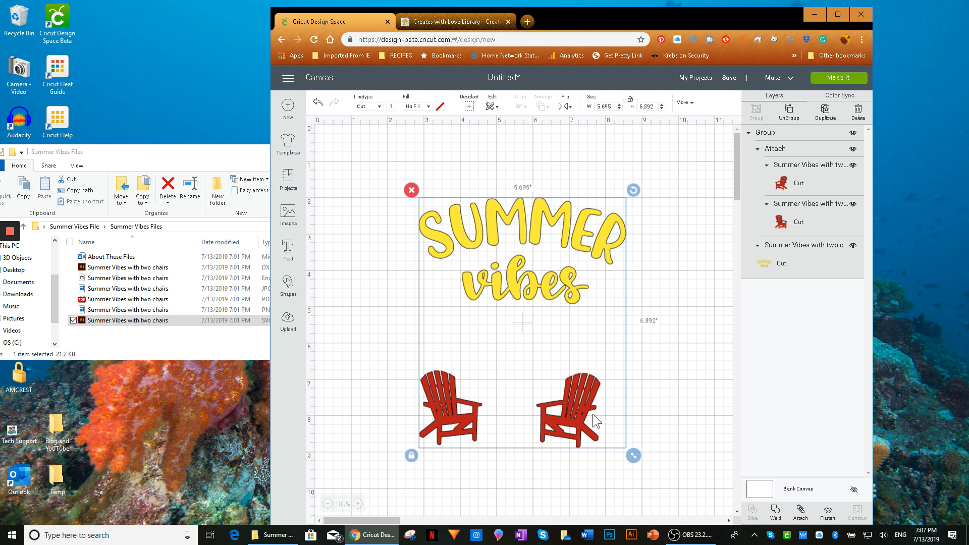
left_click_drag(543, 296, 523, 275)
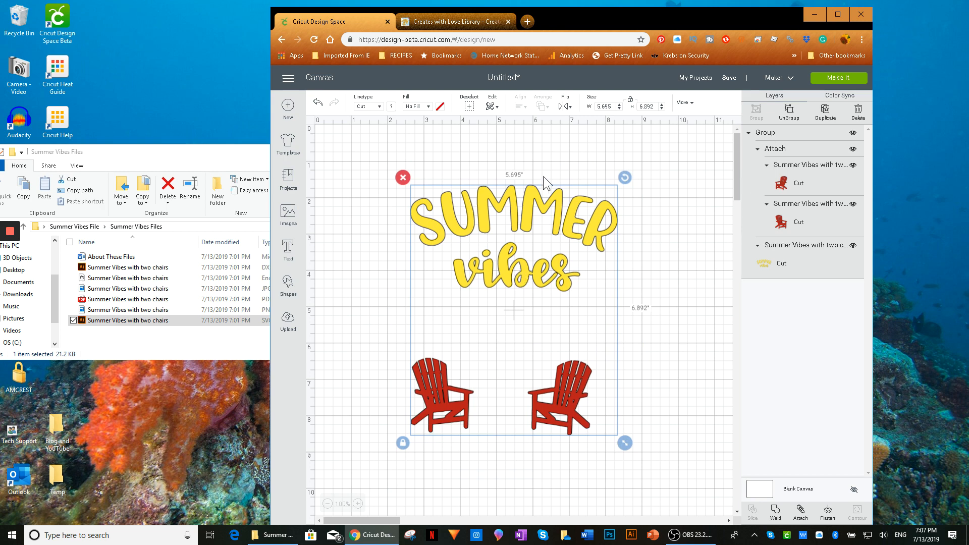
left_click_drag(625, 443, 604, 419)
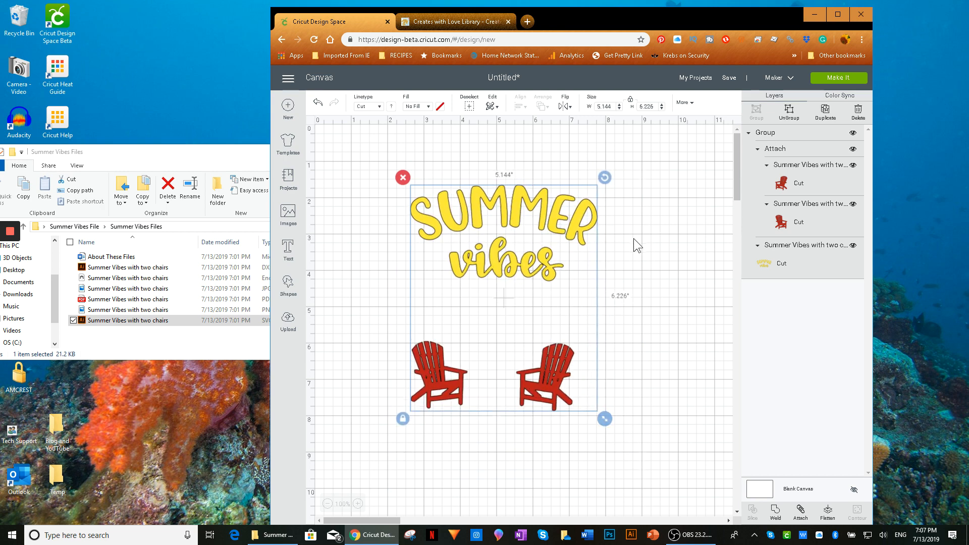
- Send the design to the mat preview and turn on Mirror for both the red chairs mat and the yellow lettering mat
left_click(829, 78)
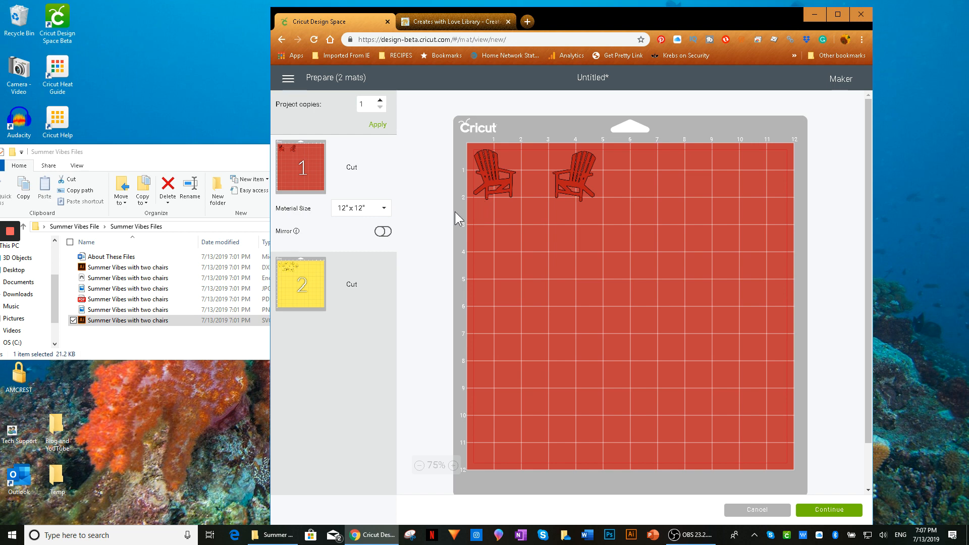
left_click(382, 231)
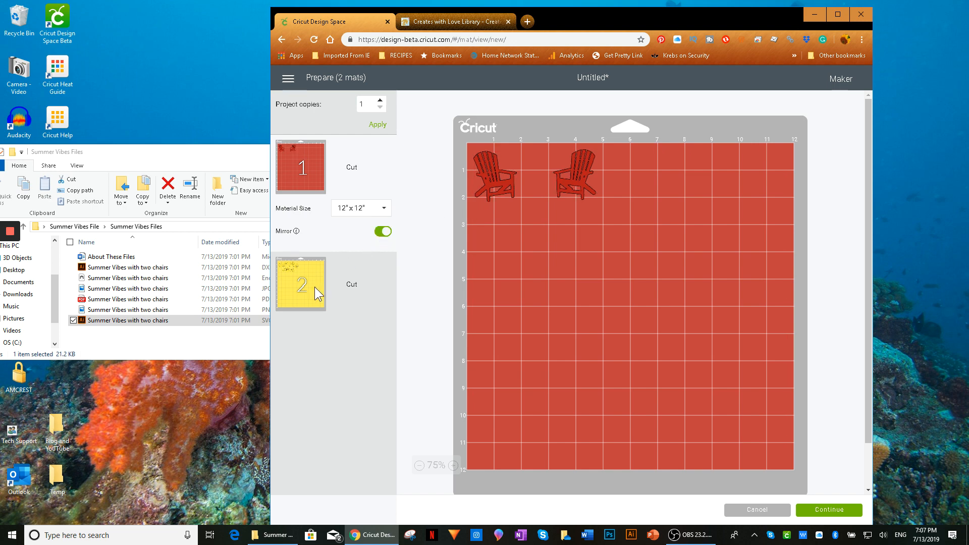
left_click(314, 287)
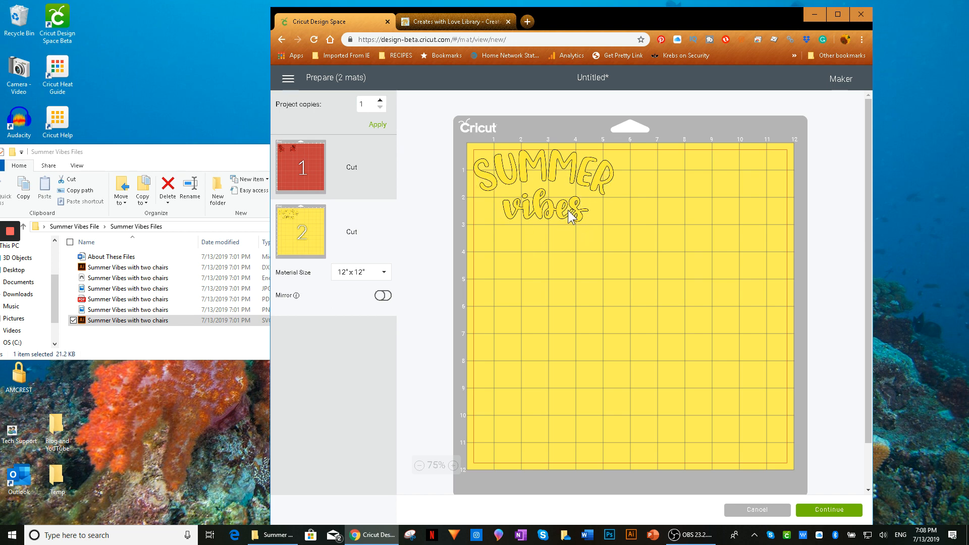
left_click(382, 295)
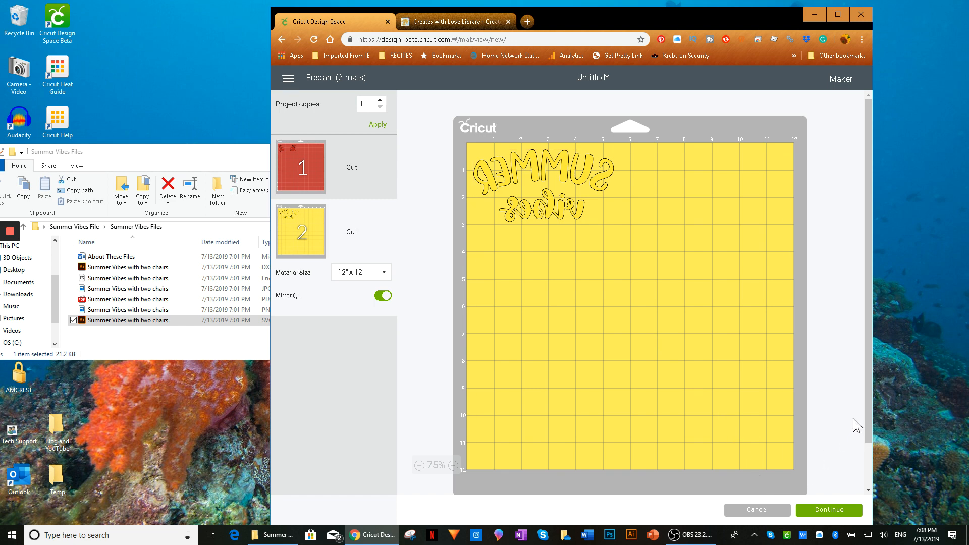
mouse_move(867, 405)
left_mouse_down()
mouse_move(870, 460)
mouse_move(867, 409)
left_mouse_up()
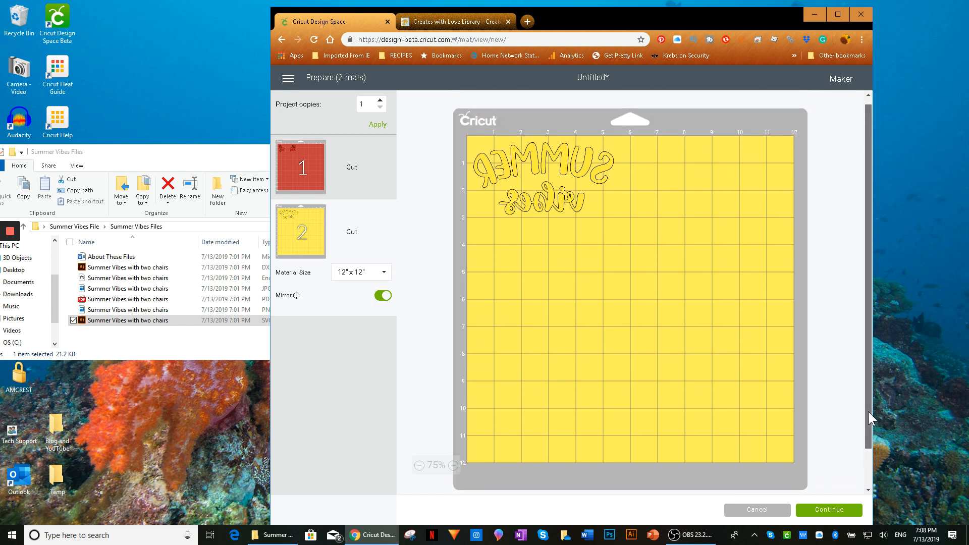